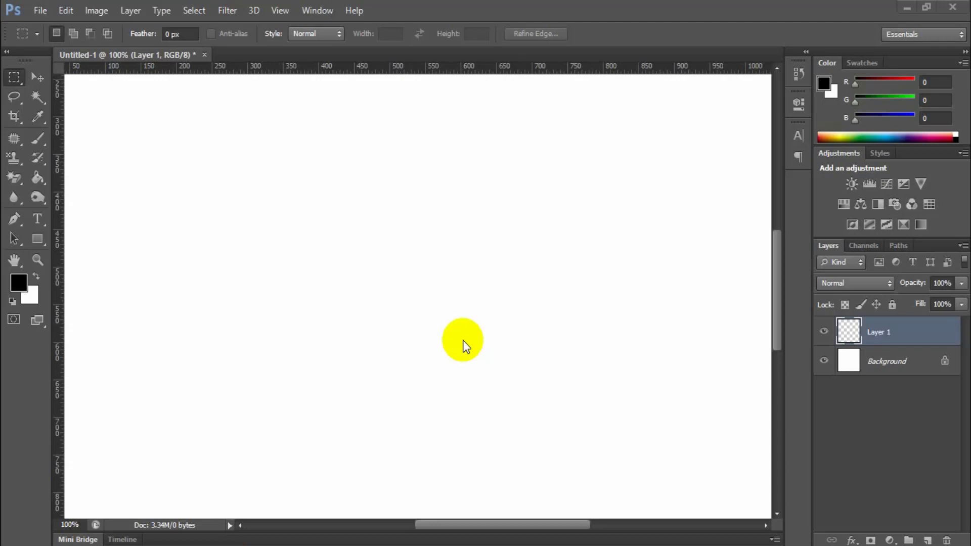
# Switch to the Elliptical Marquee tool from the marquee tool choices
pyautogui.click(15, 75)
pyautogui.rightClick(22, 79)
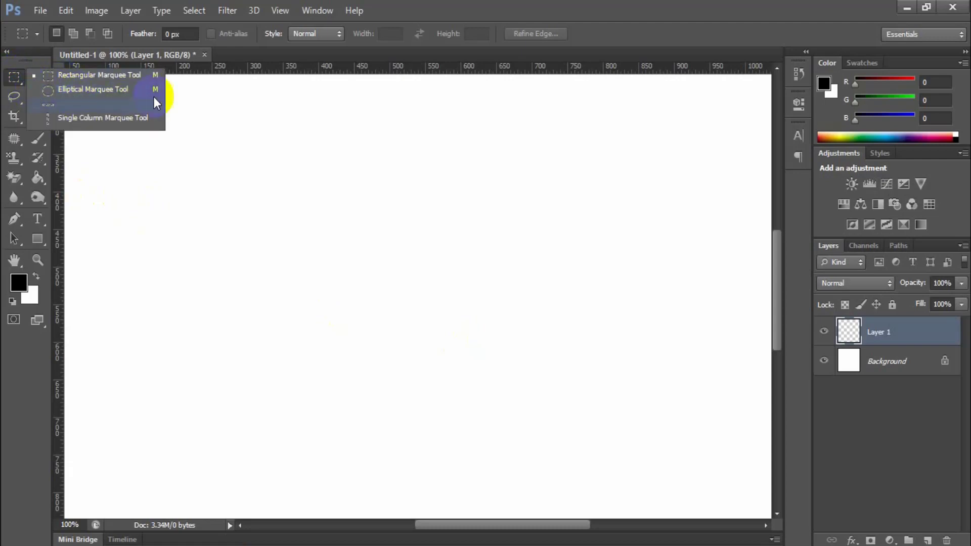
pyautogui.click(86, 92)
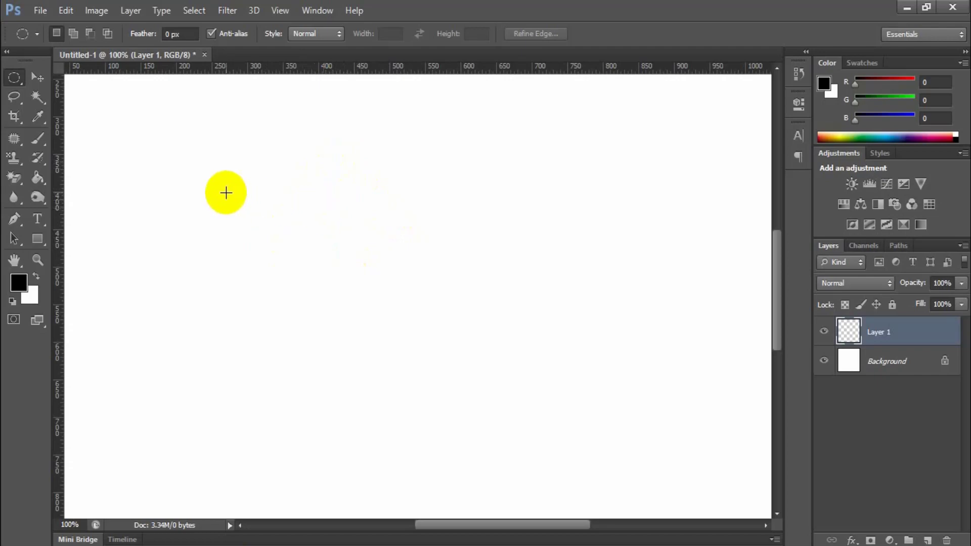
# Draw a perfectly round 350 px circular selection near the canvas centre
pyautogui.moveTo(218, 175)
pyautogui.mouseDown()
pyautogui.moveTo(533, 435)
pyautogui.moveTo(422, 382)
pyautogui.mouseUp()
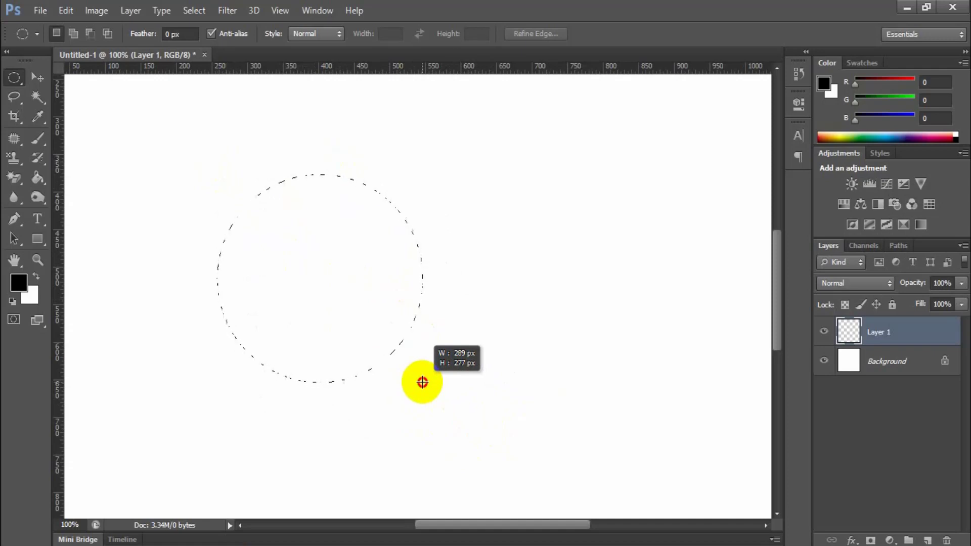
pyautogui.moveTo(422, 382)
pyautogui.mouseDown()
pyautogui.moveTo(430, 251)
pyautogui.moveTo(563, 276)
pyautogui.moveTo(481, 282)
pyautogui.moveTo(563, 284)
pyautogui.moveTo(376, 361)
pyautogui.moveTo(304, 450)
pyautogui.moveTo(380, 342)
pyautogui.moveTo(559, 228)
pyautogui.moveTo(407, 276)
pyautogui.moveTo(401, 382)
pyautogui.moveTo(318, 251)
pyautogui.moveTo(275, 214)
pyautogui.moveTo(349, 310)
pyautogui.moveTo(494, 455)
pyautogui.moveTo(317, 315)
pyautogui.moveTo(277, 245)
pyautogui.moveTo(329, 302)
pyautogui.moveTo(481, 404)
pyautogui.moveTo(500, 396)
pyautogui.moveTo(488, 396)
pyautogui.mouseUp()
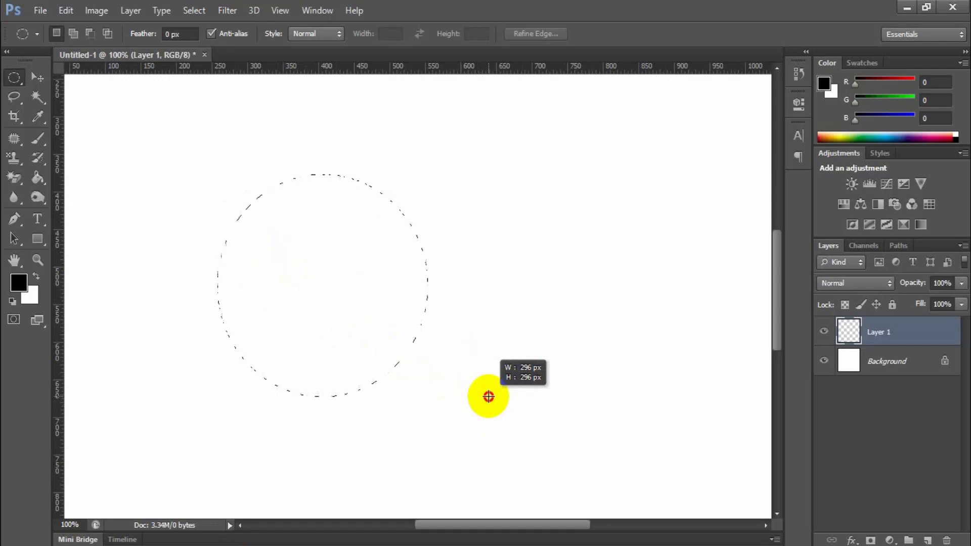
pyautogui.moveTo(488, 397)
pyautogui.mouseDown()
pyautogui.moveTo(325, 293)
pyautogui.moveTo(256, 228)
pyautogui.moveTo(286, 264)
pyautogui.mouseUp()
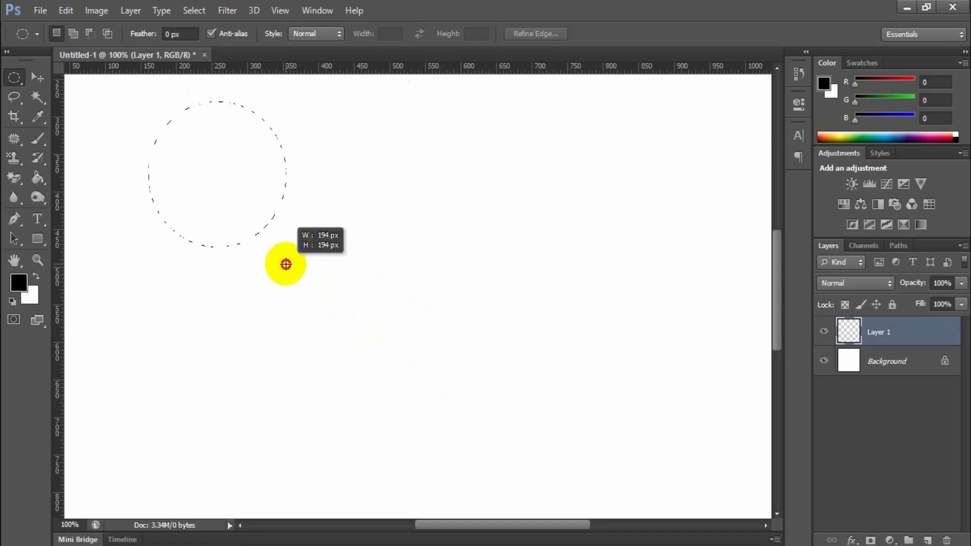
pyautogui.moveTo(284, 263)
pyautogui.mouseDown()
pyautogui.moveTo(752, 328)
pyautogui.moveTo(457, 314)
pyautogui.moveTo(470, 344)
pyautogui.moveTo(448, 375)
pyautogui.moveTo(497, 440)
pyautogui.moveTo(397, 325)
pyautogui.moveTo(534, 428)
pyautogui.moveTo(457, 327)
pyautogui.moveTo(411, 301)
pyautogui.moveTo(568, 423)
pyautogui.moveTo(414, 323)
pyautogui.moveTo(511, 410)
pyautogui.moveTo(518, 403)
pyautogui.moveTo(414, 315)
pyautogui.moveTo(479, 424)
pyautogui.moveTo(529, 440)
pyautogui.moveTo(529, 415)
pyautogui.mouseUp()
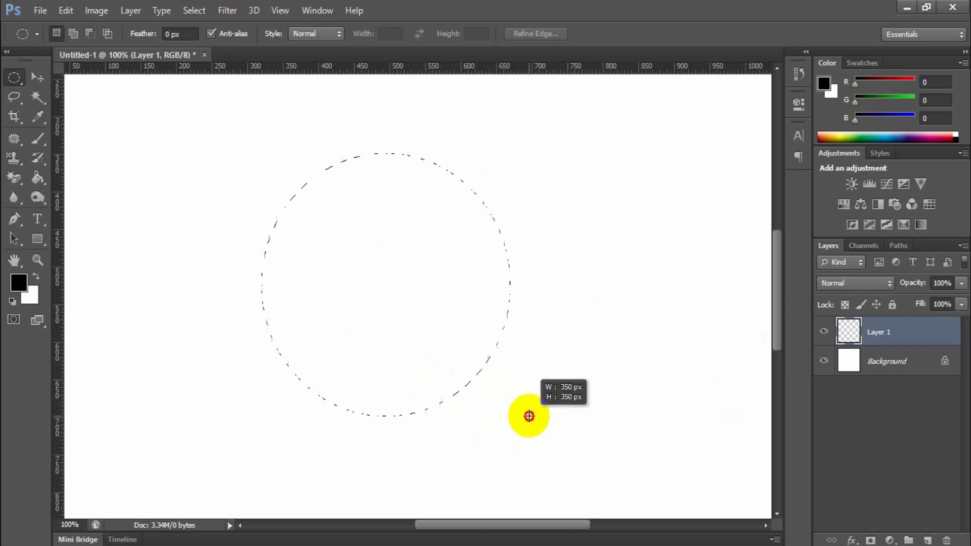
pyautogui.moveTo(529, 416); pyautogui.dragTo(529, 415)
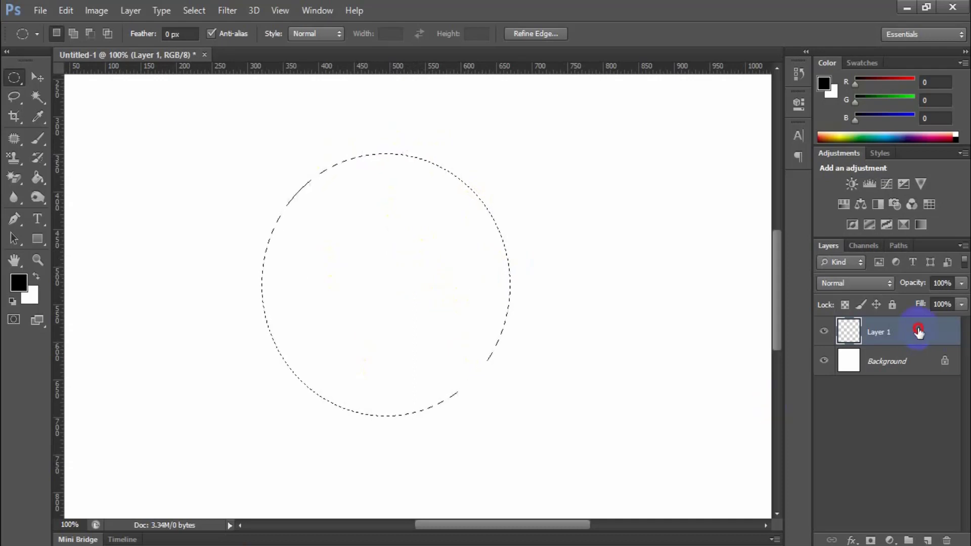
# Replace Layer 1 with a fresh layer and fill the circular selection with pure red (fe0000)
pyautogui.moveTo(919, 333); pyautogui.dragTo(947, 539)
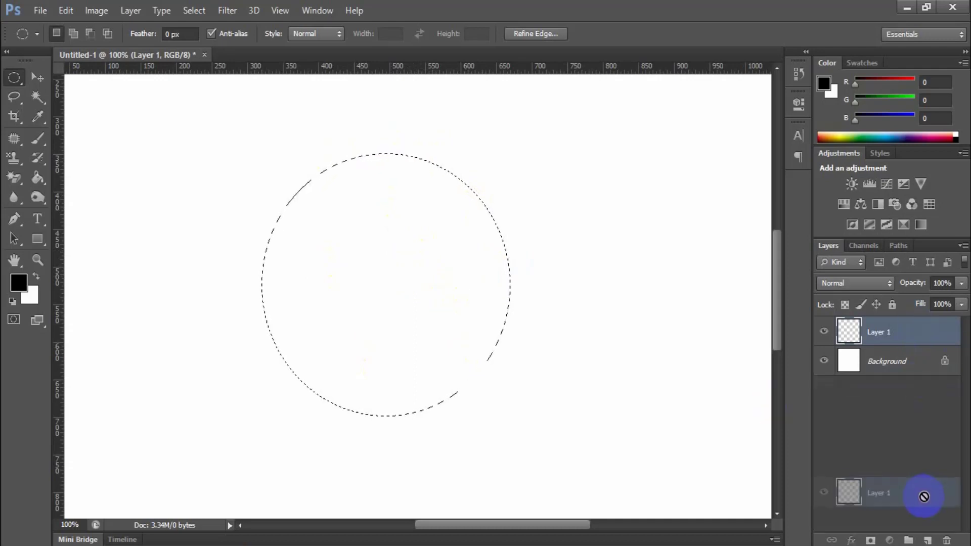
pyautogui.click(928, 540)
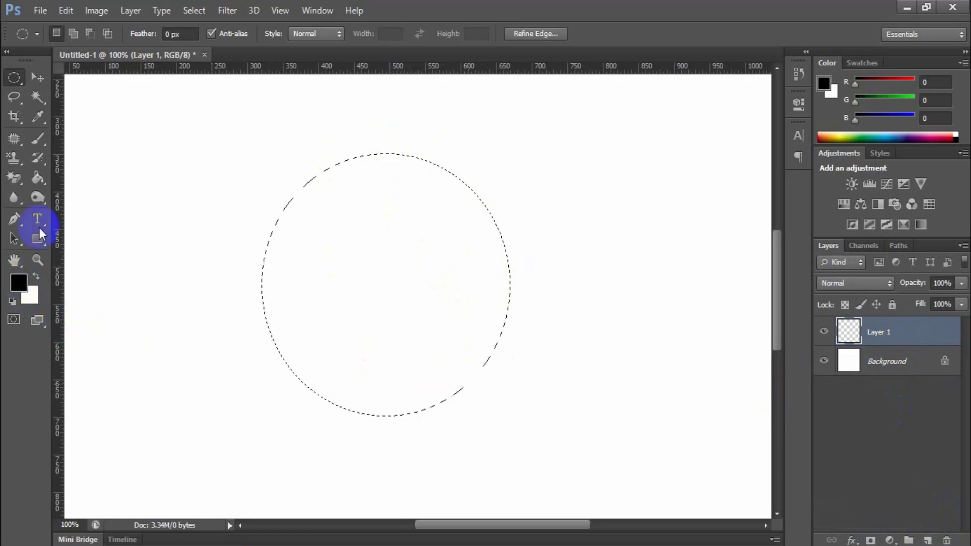
pyautogui.click(19, 282)
pyautogui.moveTo(251, 221); pyautogui.dragTo(326, 184)
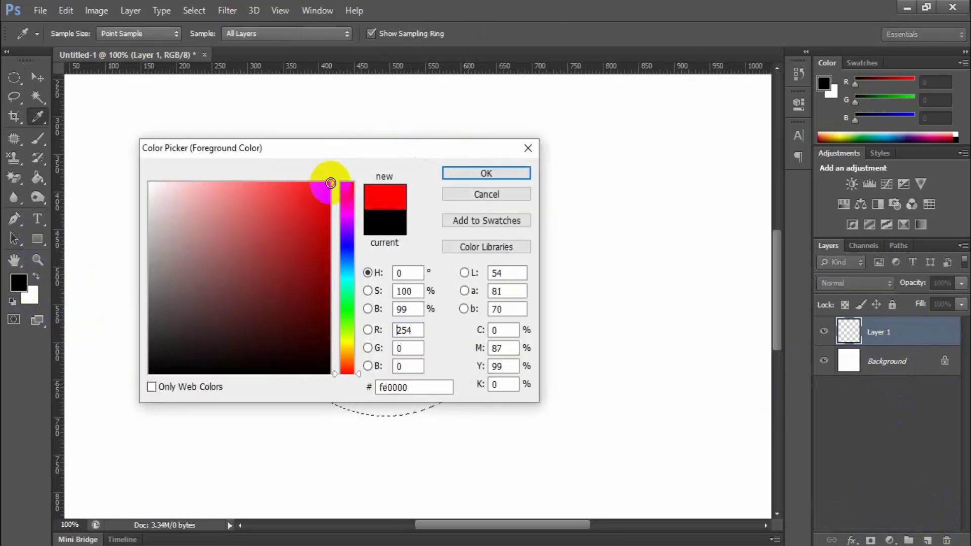
pyautogui.click(501, 172)
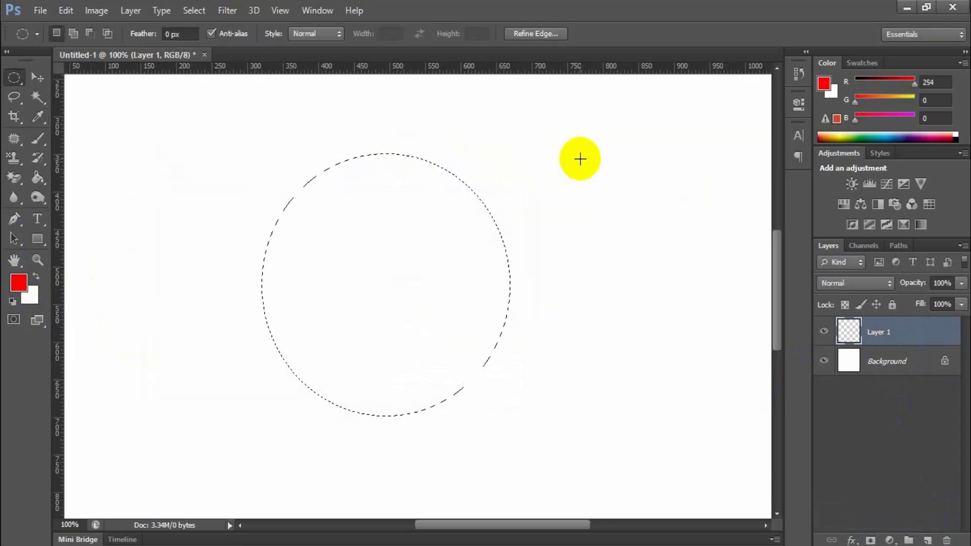
pyautogui.hotkey('alt', 'BackSpace')
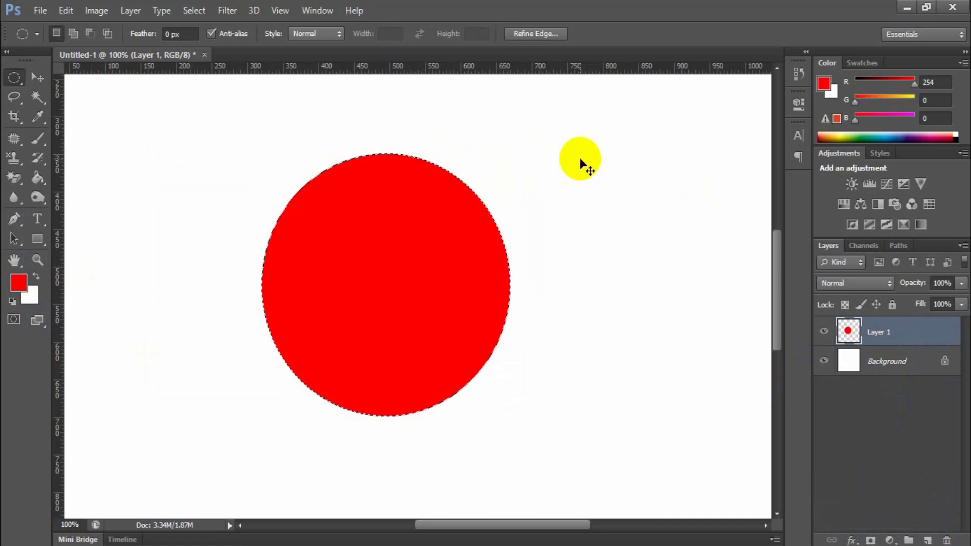
pyautogui.click(185, 11)
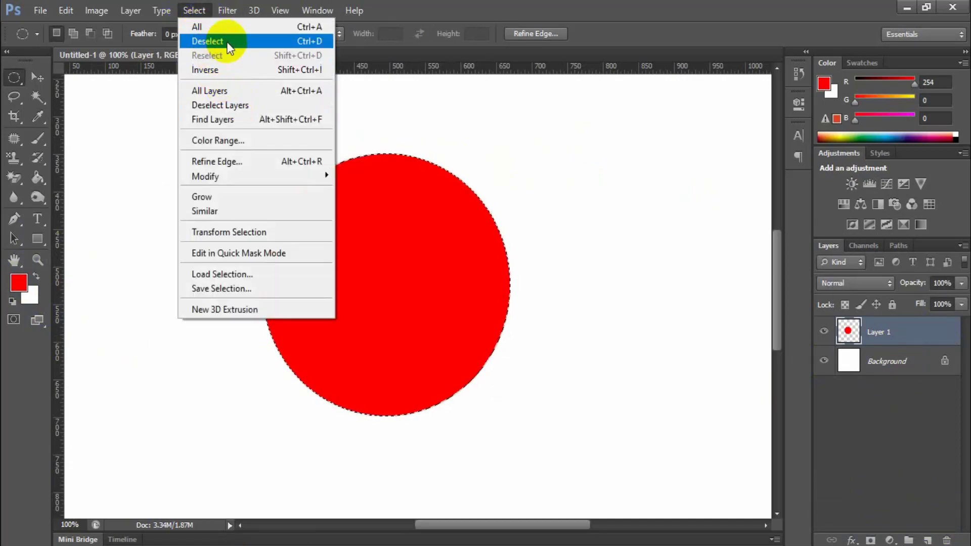
# Deselect the red circle and nudge it right, down, then about 63 px left
pyautogui.click(270, 42)
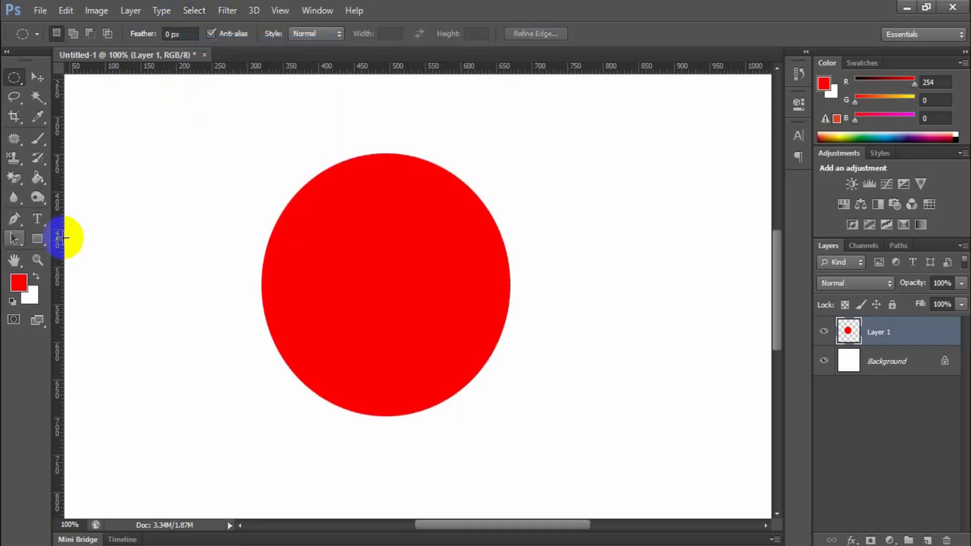
pyautogui.click(41, 77)
pyautogui.moveTo(440, 277); pyautogui.dragTo(445, 292)
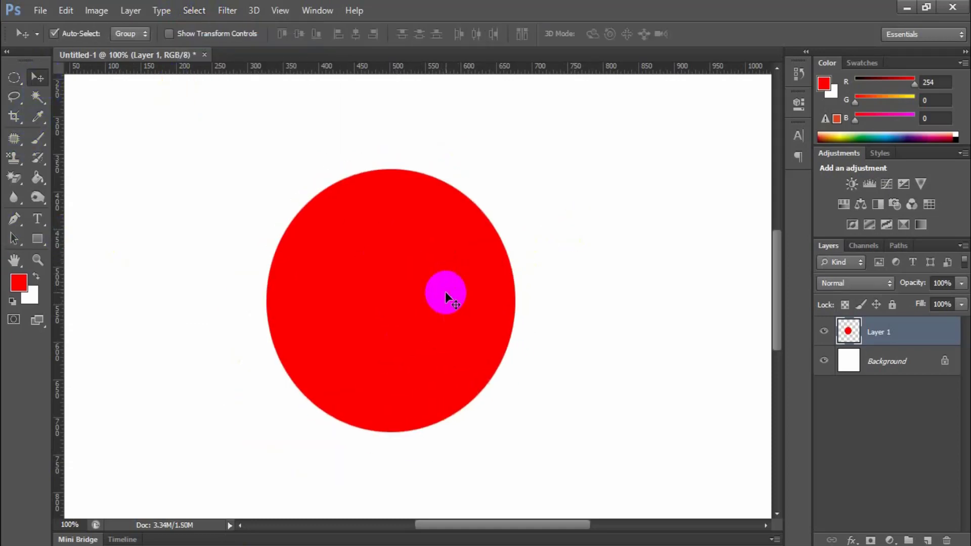
pyautogui.moveTo(423, 280); pyautogui.dragTo(394, 286)
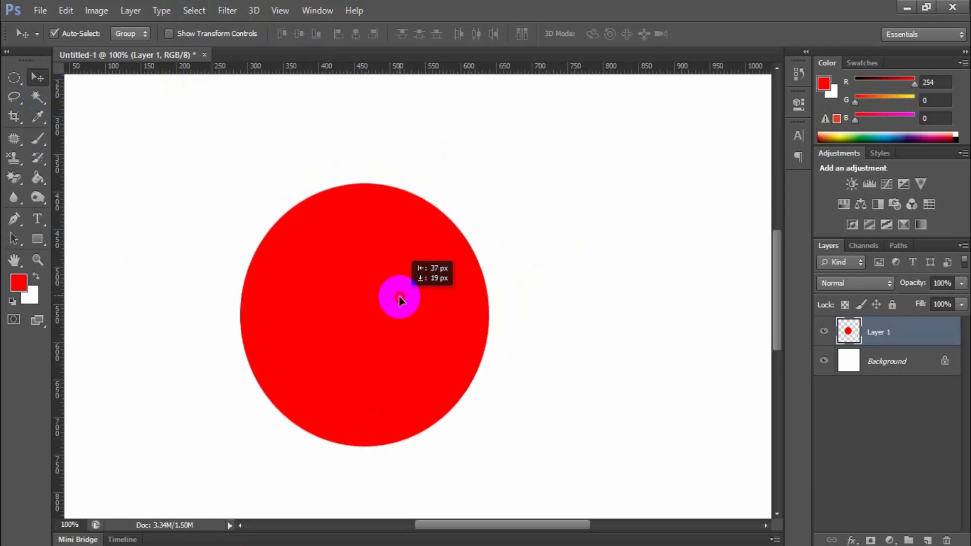
# Delete the red circle's layer, add a fresh empty layer, and reselect the Elliptical Marquee
pyautogui.press('Delete')
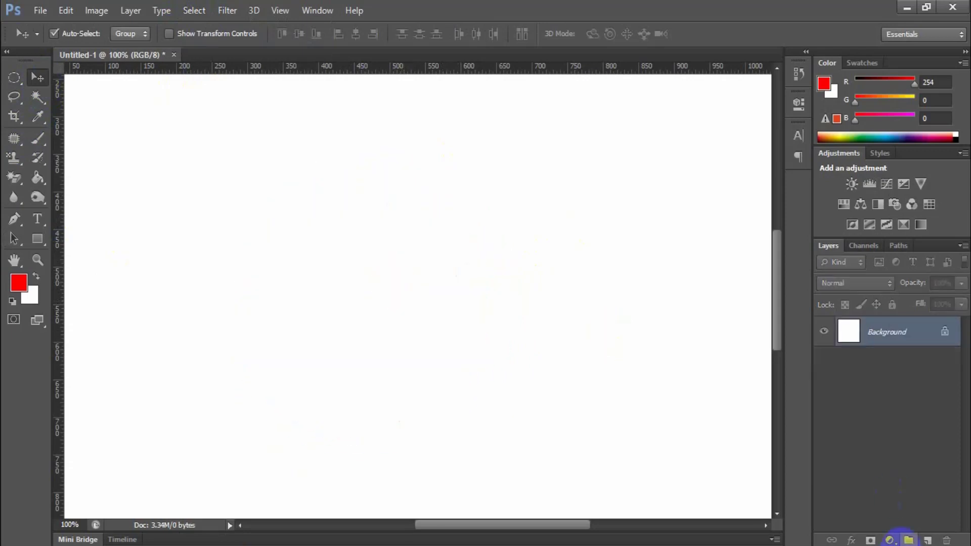
pyautogui.click(927, 539)
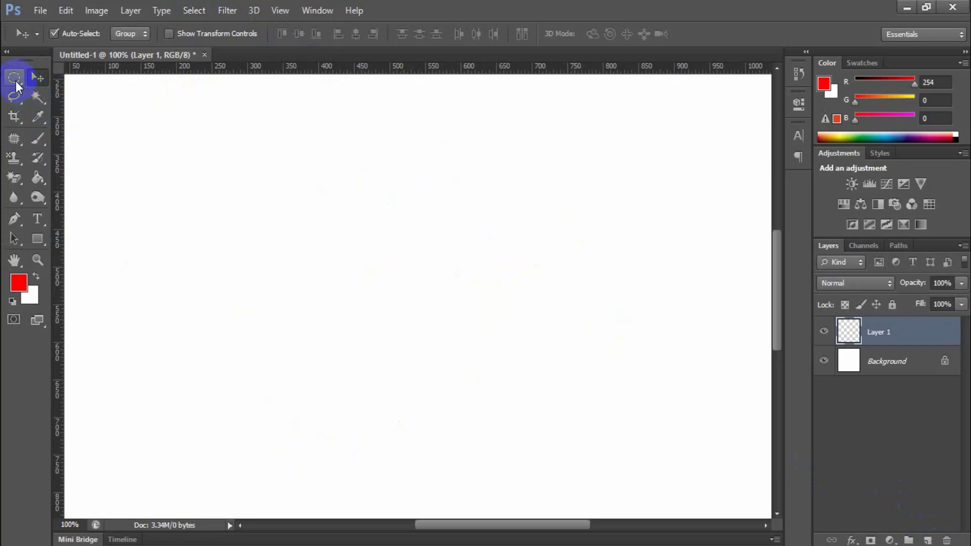
pyautogui.click(83, 90)
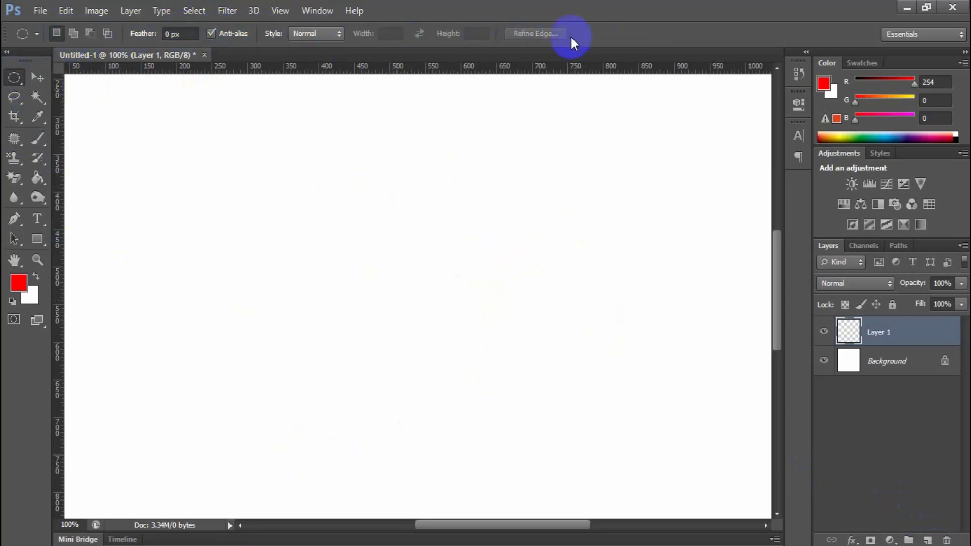
# Keep the Elliptical Marquee and set its selection mode to Add to selection
pyautogui.rightClick(14, 78)
pyautogui.click(59, 55)
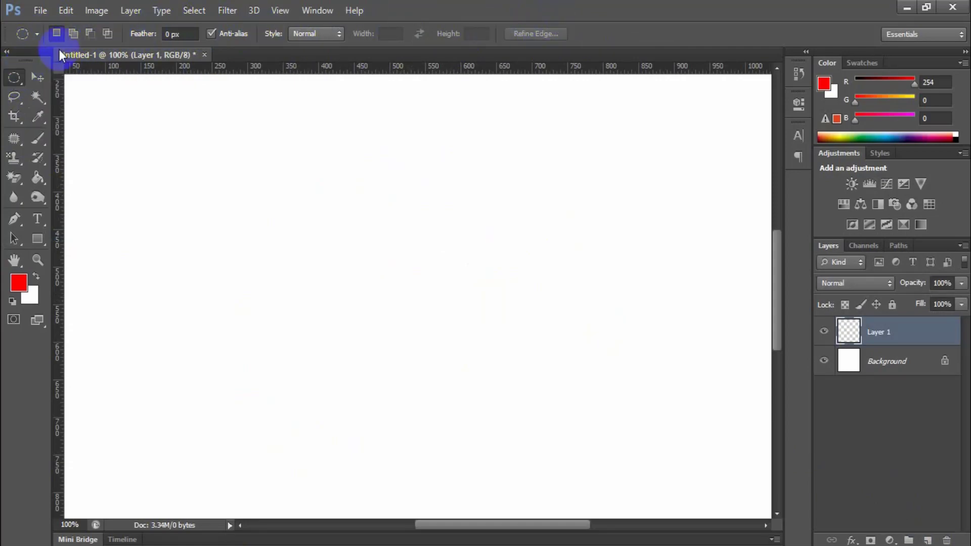
pyautogui.rightClick(14, 75)
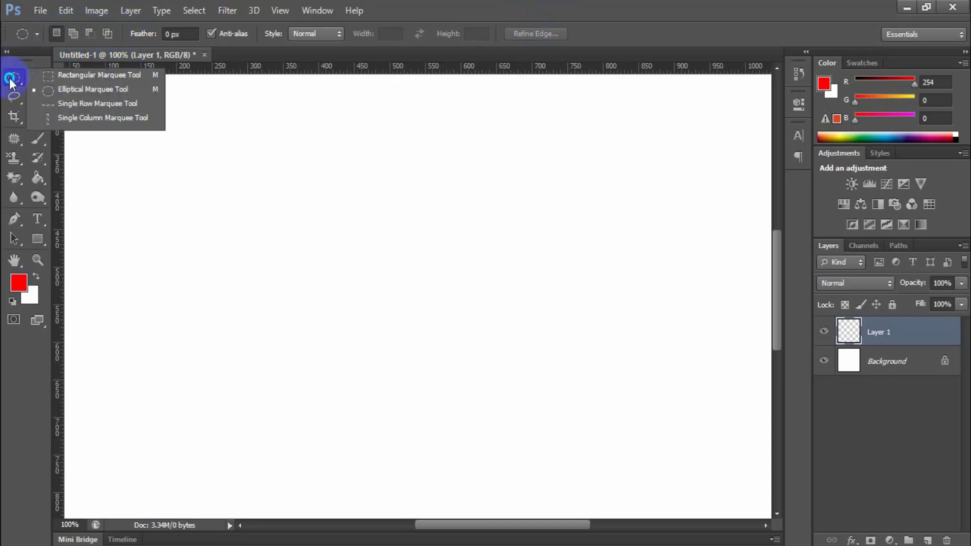
pyautogui.click(75, 86)
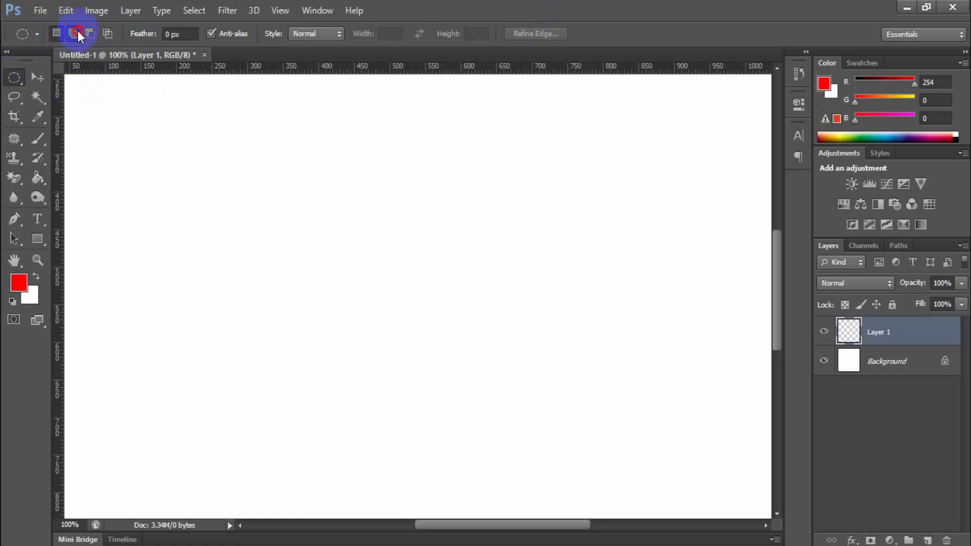
pyautogui.click(90, 35)
pyautogui.click(59, 35)
# Draw a large central ellipse plus two small ear circles, test a red fill, then remove it
pyautogui.moveTo(134, 141)
pyautogui.mouseDown()
pyautogui.moveTo(321, 297)
pyautogui.moveTo(427, 314)
pyautogui.mouseUp()
pyautogui.moveTo(518, 177)
pyautogui.mouseDown()
pyautogui.moveTo(443, 265)
pyautogui.moveTo(244, 398)
pyautogui.mouseUp()
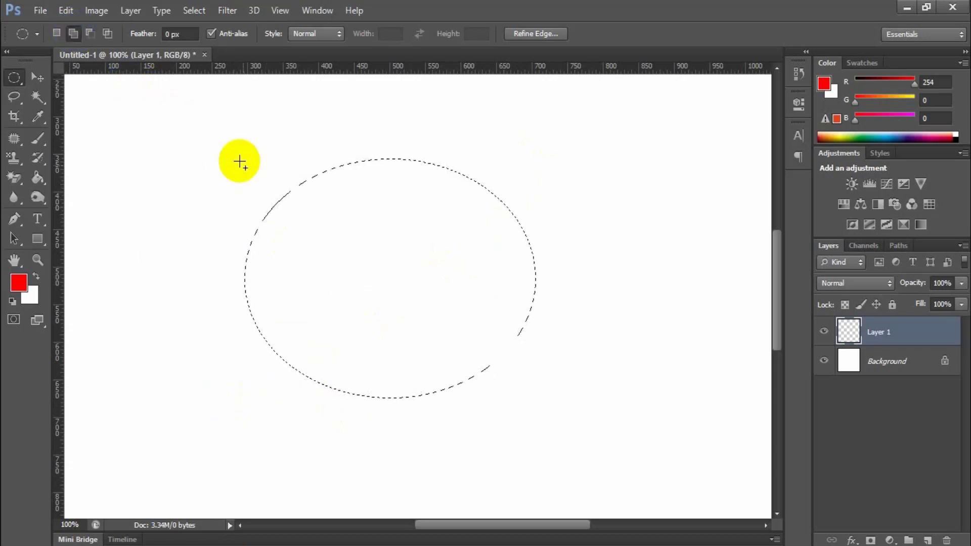
pyautogui.moveTo(199, 187); pyautogui.dragTo(288, 274)
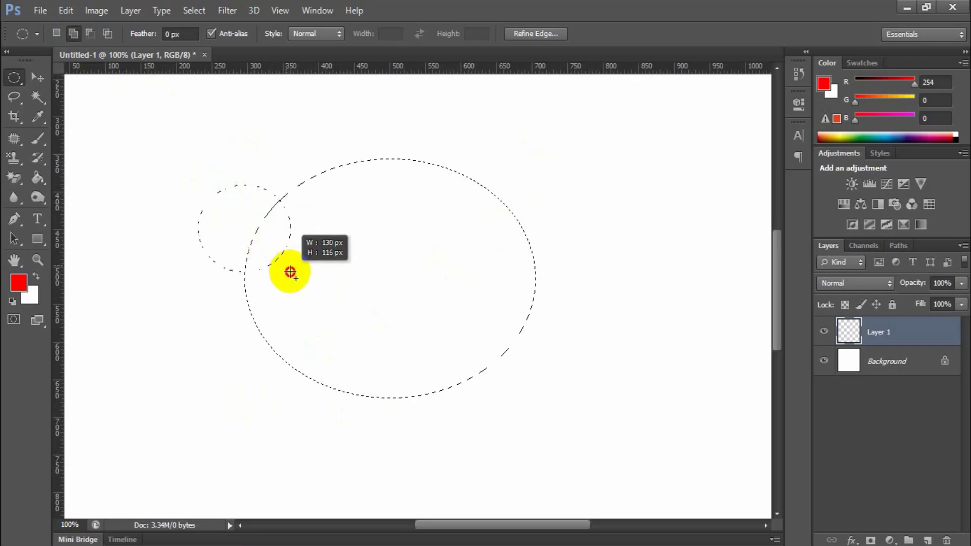
pyautogui.moveTo(581, 175); pyautogui.dragTo(481, 253)
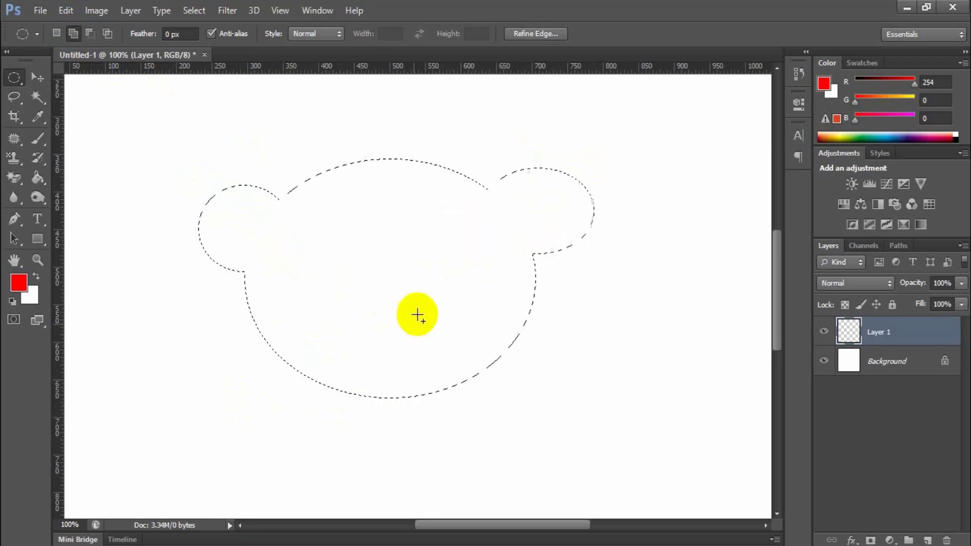
pyautogui.hotkey('alt', 'BackSpace')
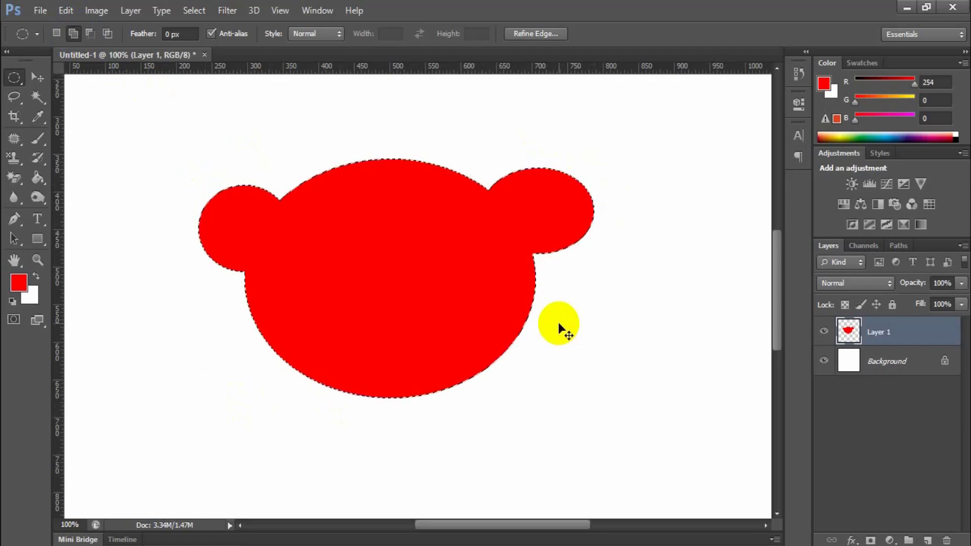
pyautogui.press('Delete')
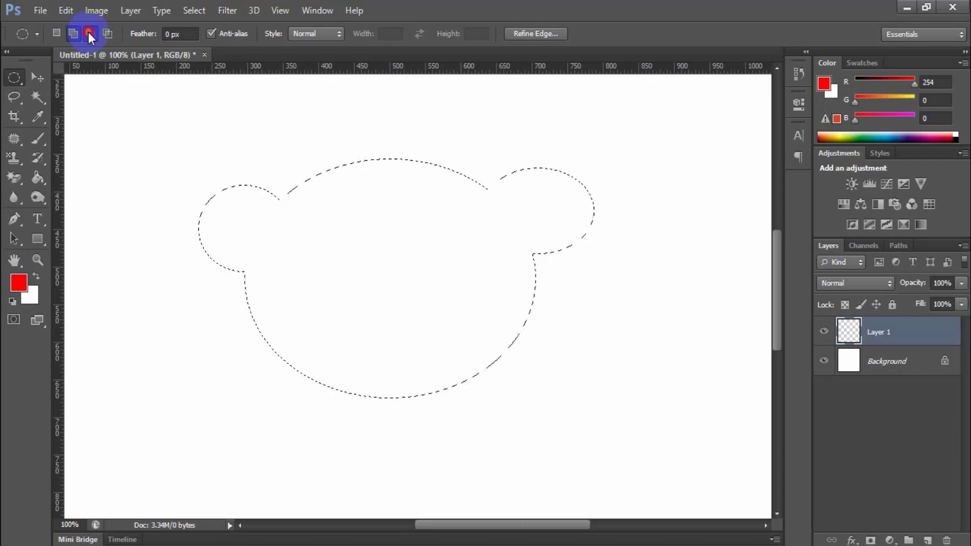
# Subtract two lower ellipses, then intersect the selection with an ellipse over its top
pyautogui.moveTo(277, 415); pyautogui.dragTo(389, 291)
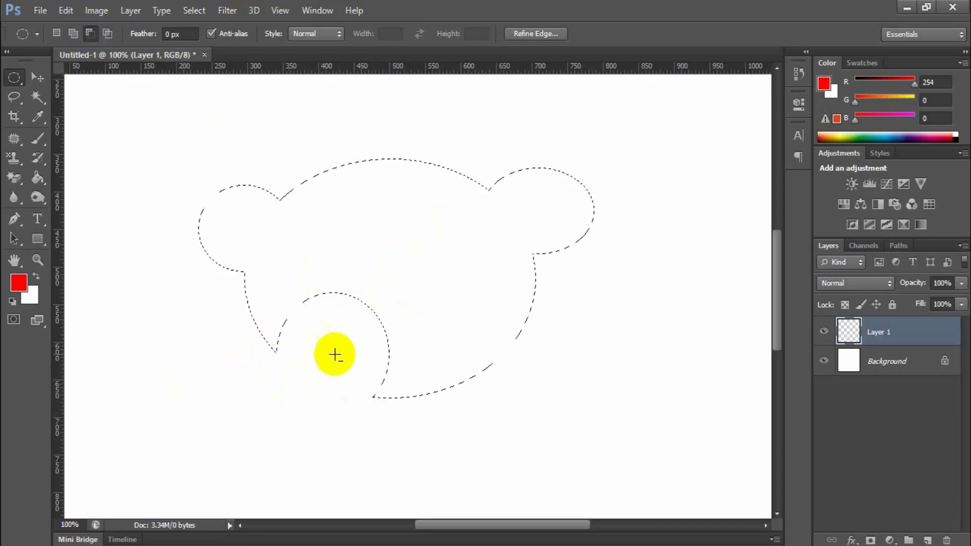
pyautogui.moveTo(615, 373); pyautogui.dragTo(425, 269)
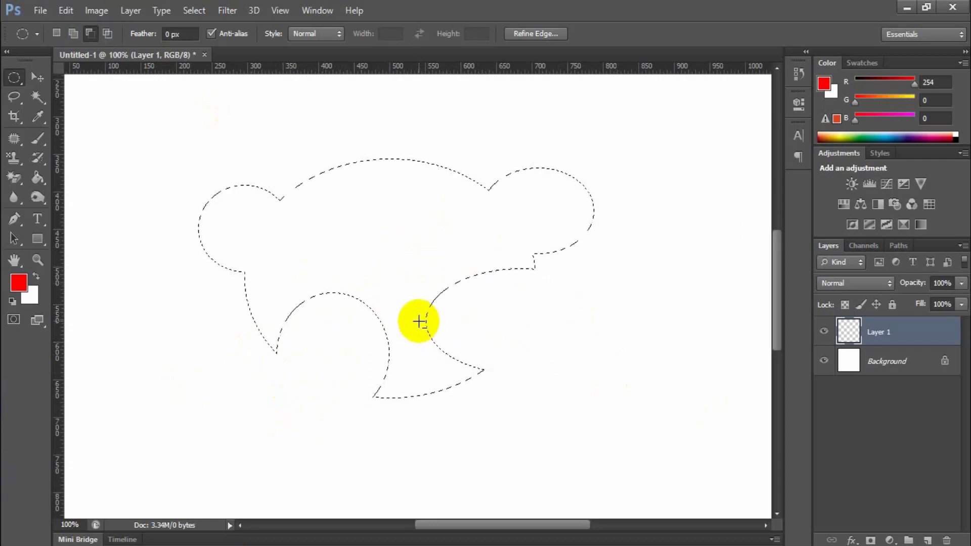
pyautogui.click(108, 35)
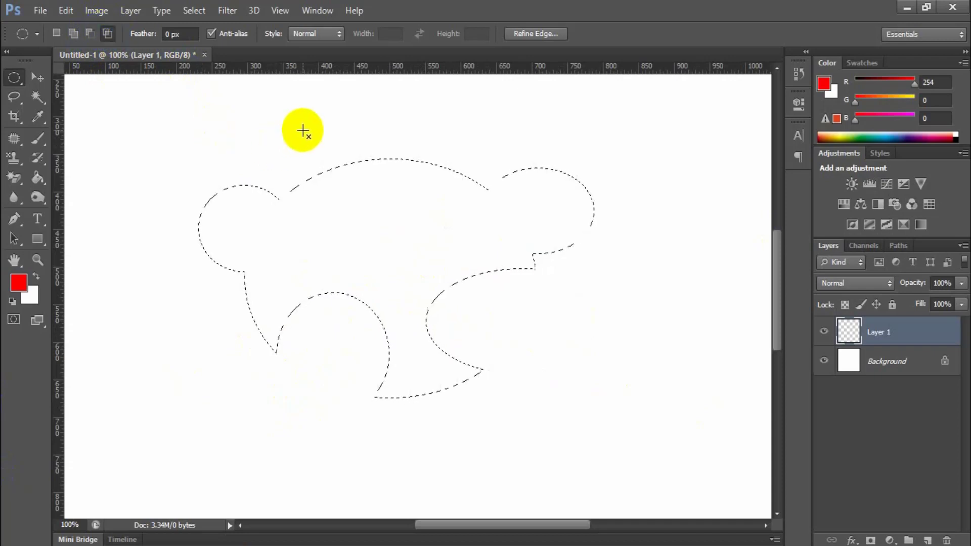
pyautogui.moveTo(278, 115)
pyautogui.mouseDown()
pyautogui.moveTo(392, 191)
pyautogui.moveTo(435, 238)
pyautogui.mouseUp()
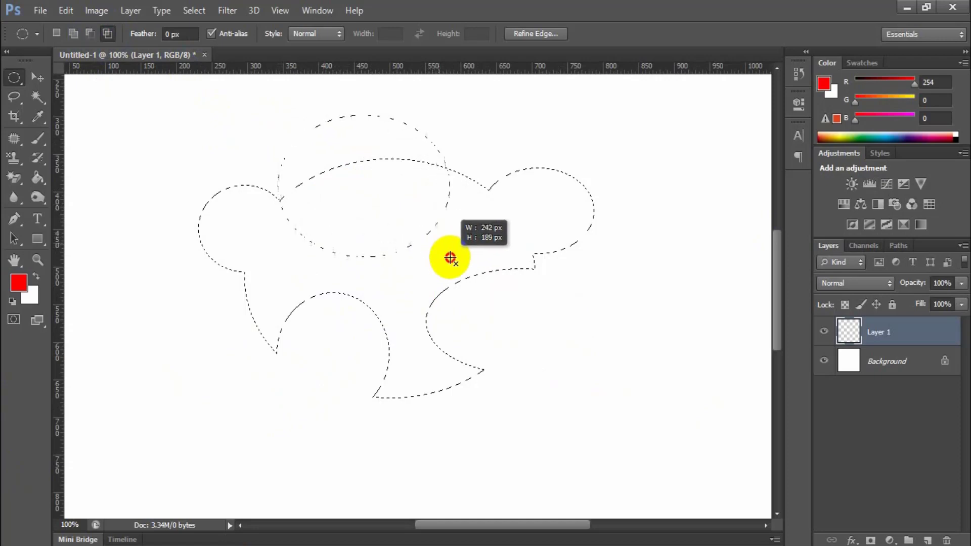
pyautogui.moveTo(434, 238); pyautogui.dragTo(466, 273)
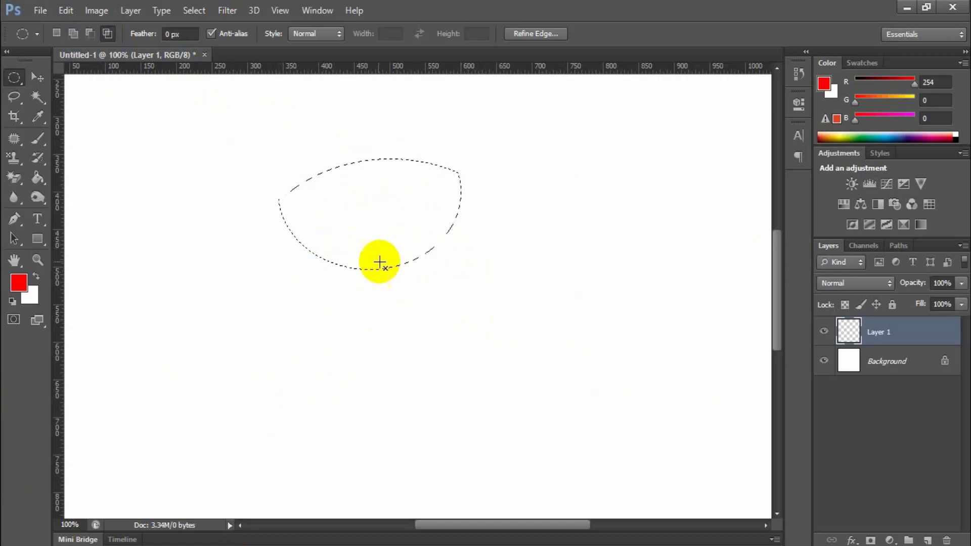
# Intersect another ellipse to leave a small eye shape, then clear the selection
pyautogui.moveTo(298, 364); pyautogui.dragTo(455, 185)
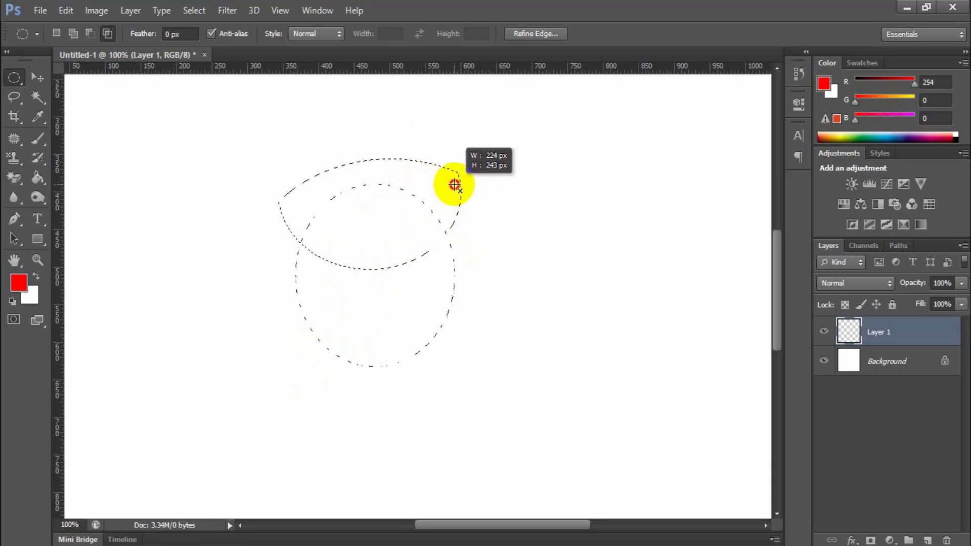
pyautogui.moveTo(455, 184); pyautogui.dragTo(455, 185)
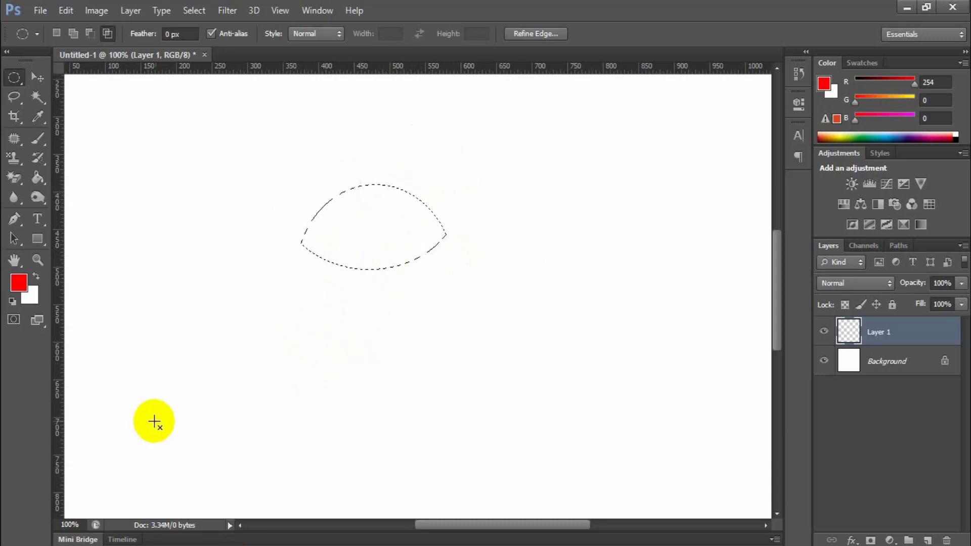
pyautogui.click(556, 258)
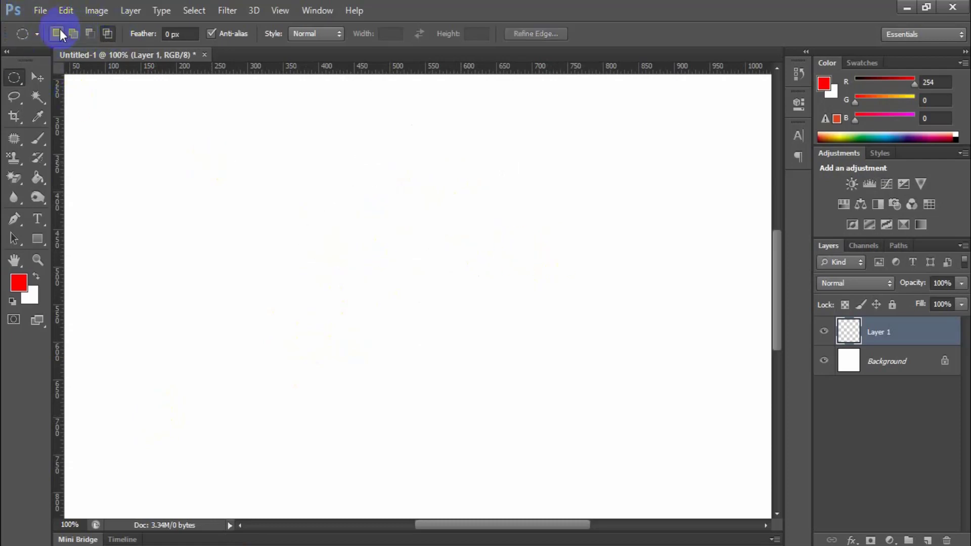
# Fill a new circle left of centre with red, deselect, and move it further left
pyautogui.click(180, 34)
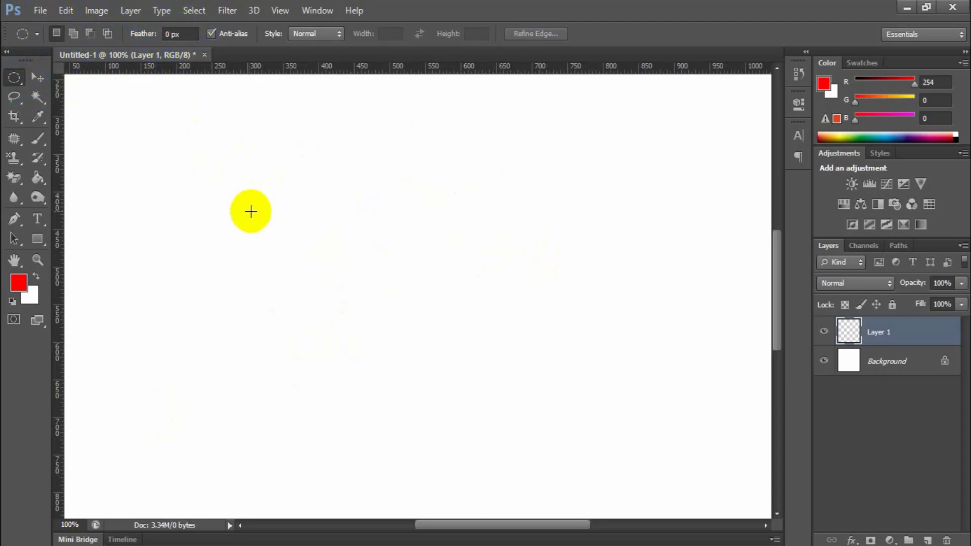
pyautogui.moveTo(212, 170); pyautogui.dragTo(426, 388)
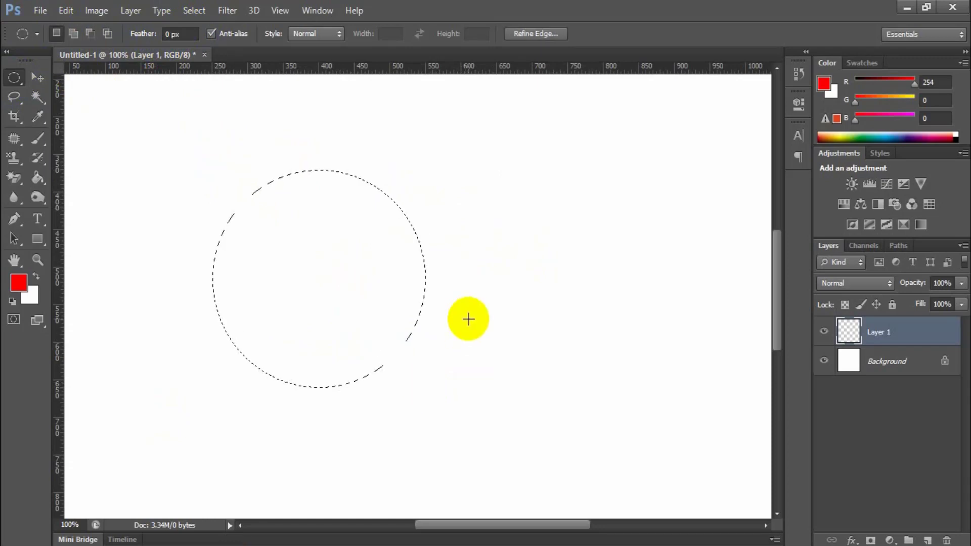
pyautogui.hotkey('alt', 'BackSpace')
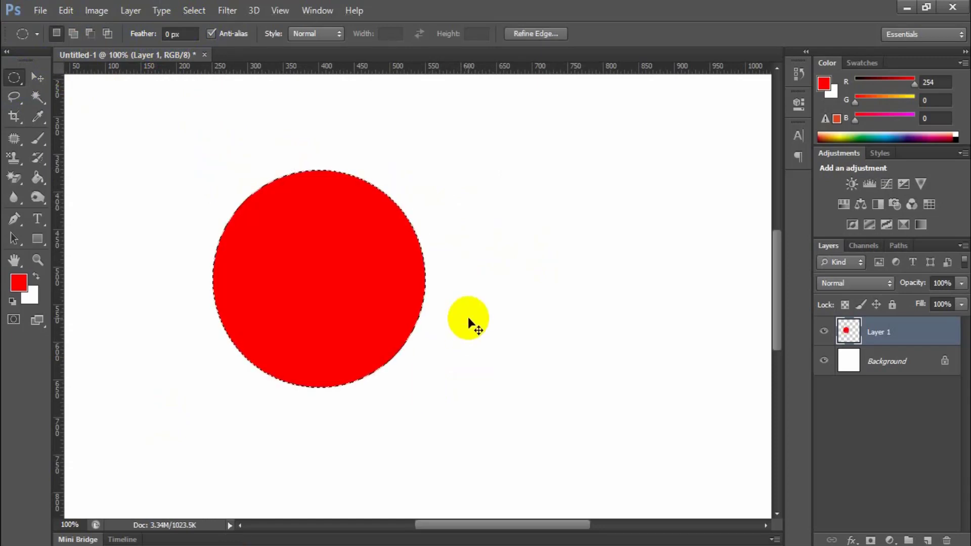
pyautogui.hotkey('ctrl', 'd')
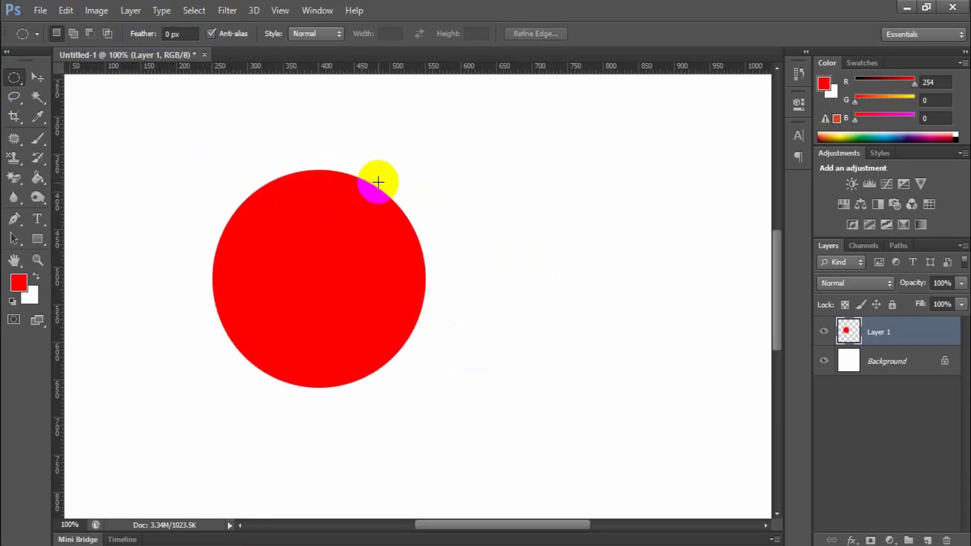
pyautogui.click(37, 77)
pyautogui.moveTo(400, 232); pyautogui.dragTo(320, 223)
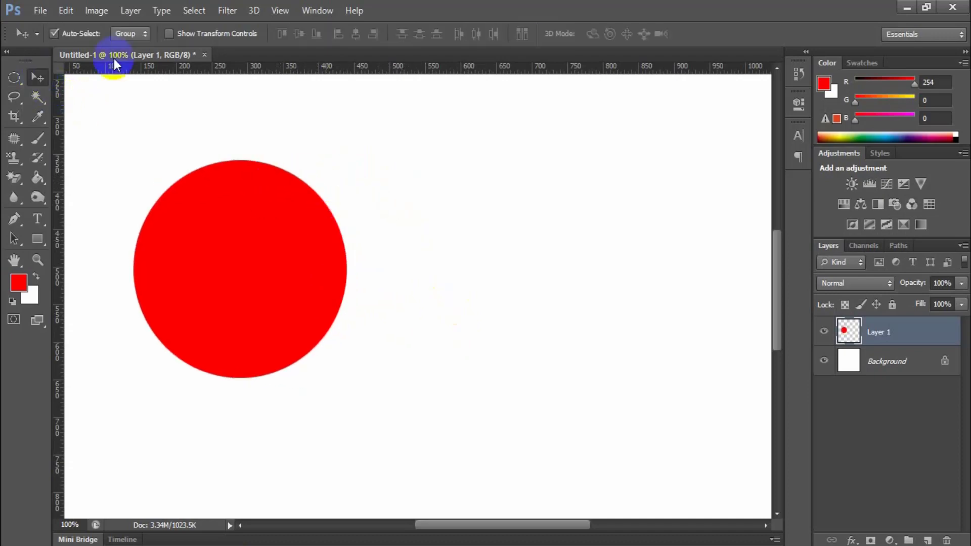
# Fill a 20 px feathered circle on the right with red, then erase the soft circle
pyautogui.click(22, 75)
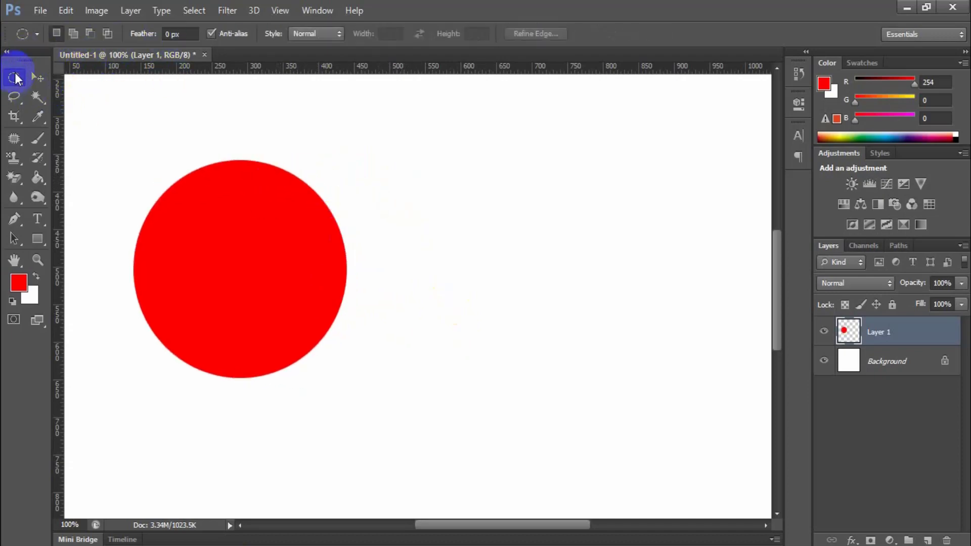
pyautogui.click(160, 34)
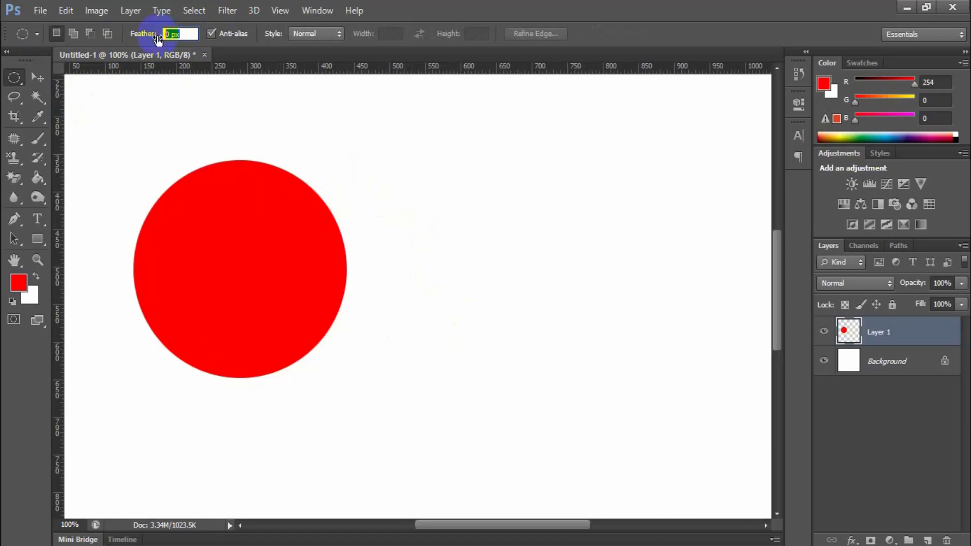
pyautogui.write('20')
pyautogui.moveTo(440, 215); pyautogui.dragTo(641, 423)
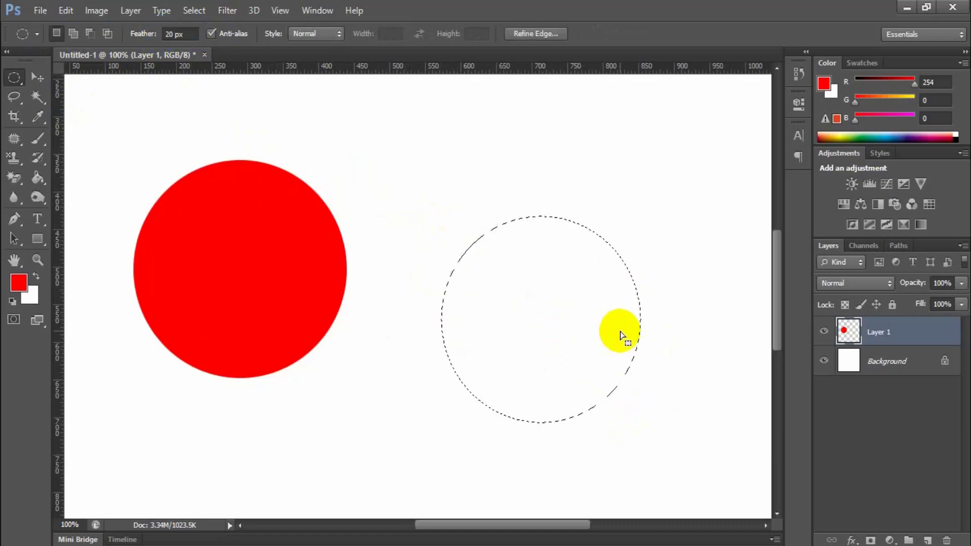
pyautogui.hotkey('alt', 'BackSpace')
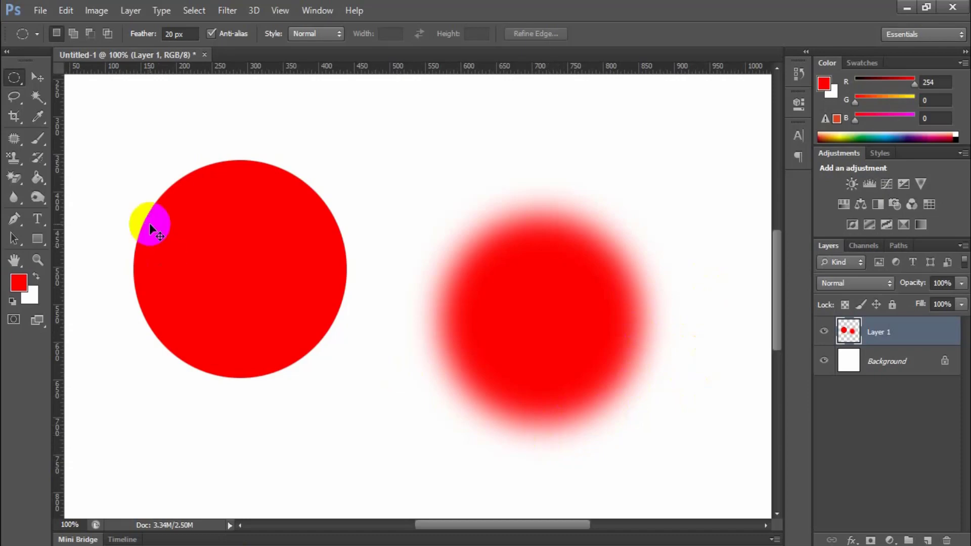
pyautogui.hotkey('ctrl', 'z')
pyautogui.press('Delete')
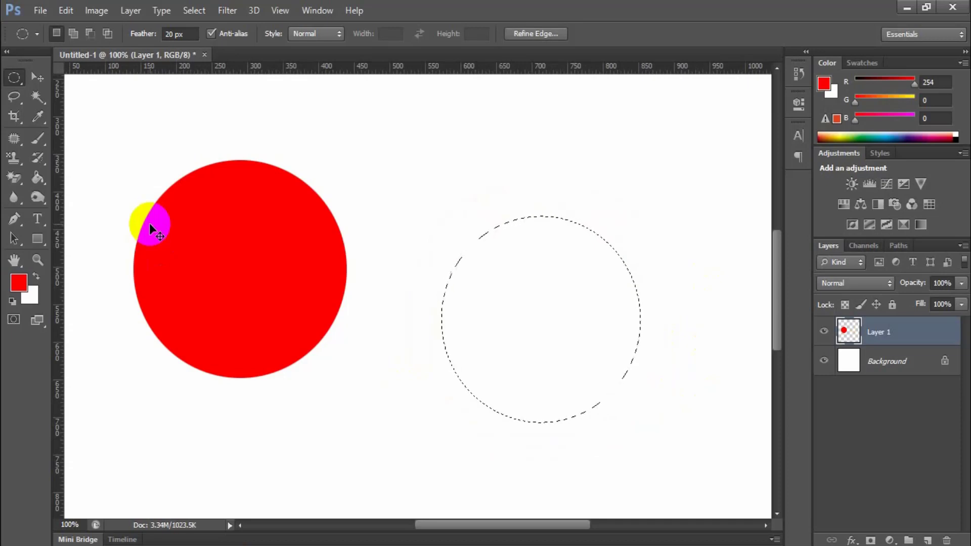
# Deselect and reset the Feather value to 0 px
pyautogui.click(427, 258)
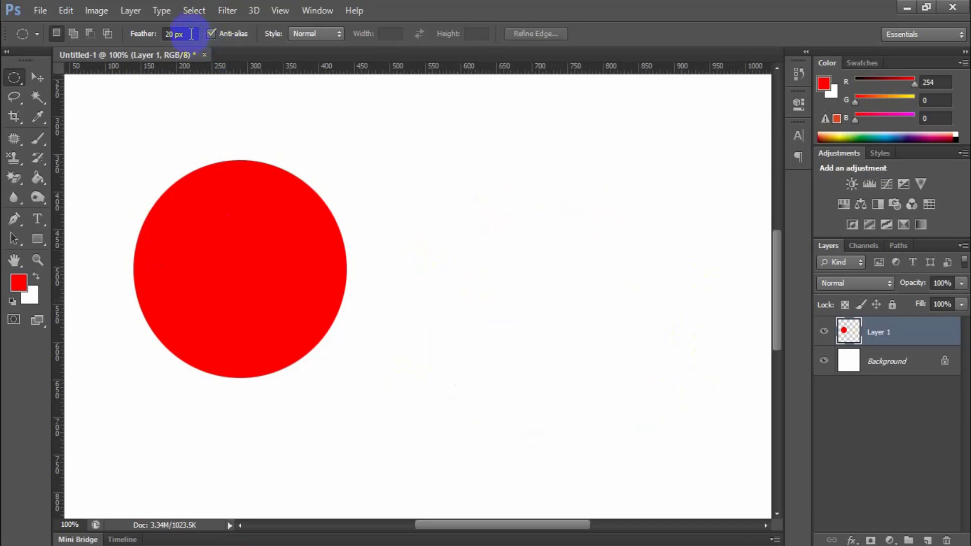
pyautogui.write('00000')
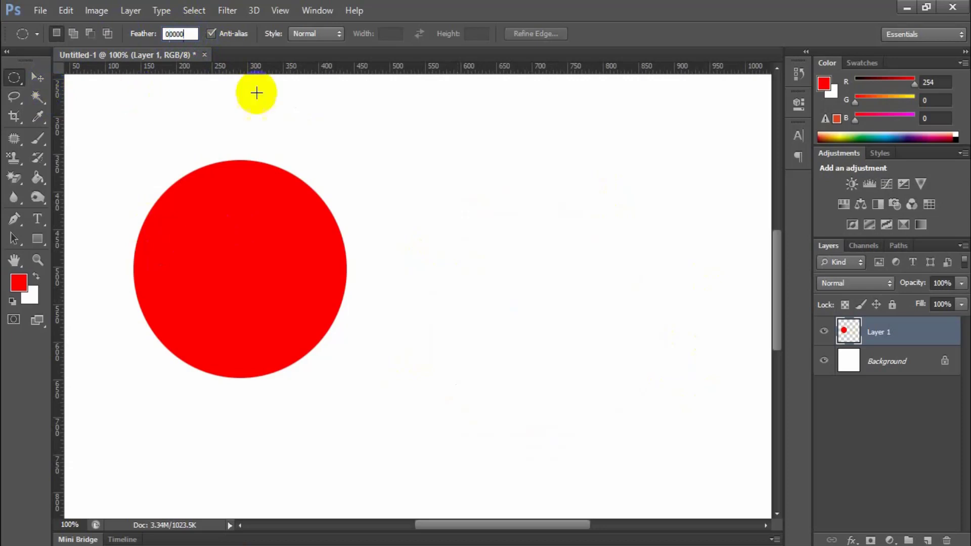
pyautogui.click(188, 174)
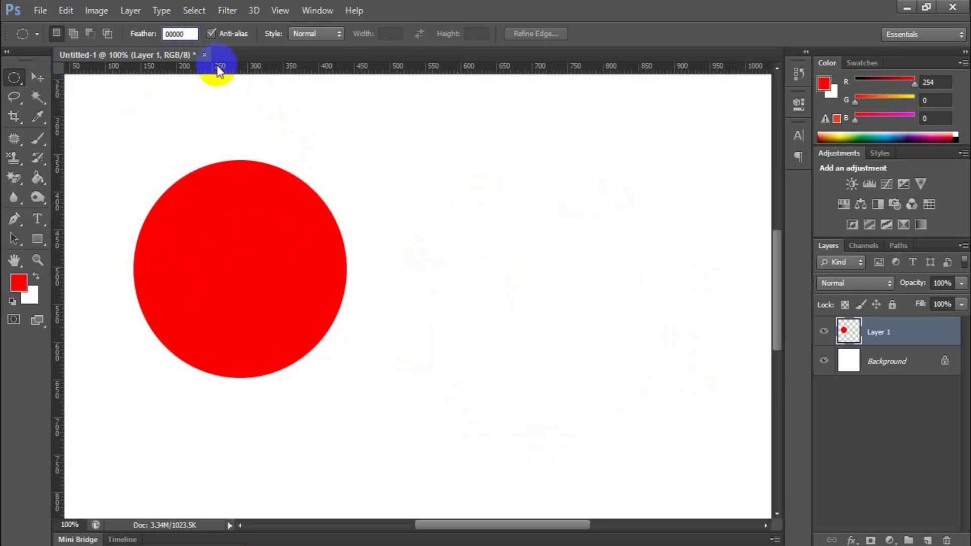
pyautogui.click(470, 223)
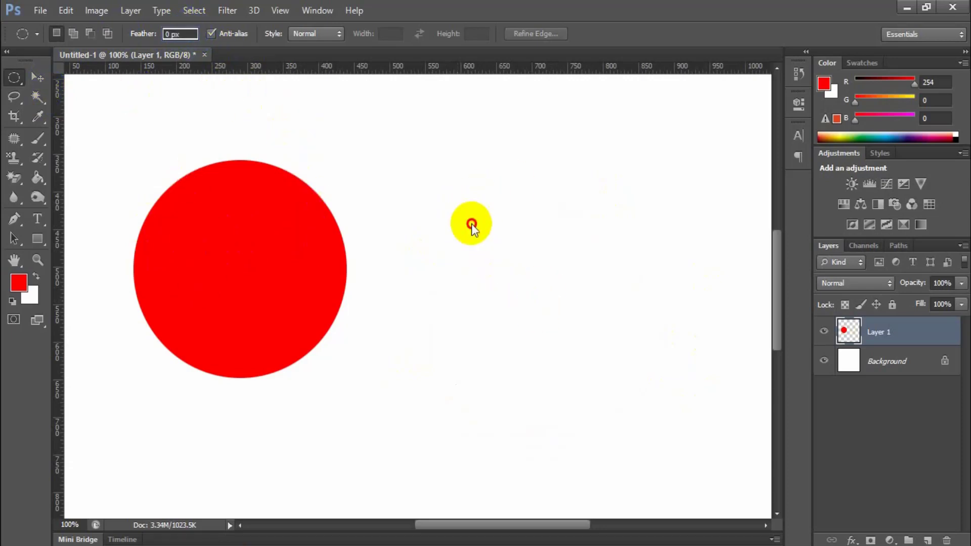
pyautogui.click(485, 222)
# Fill a crisp red circle right of the first, deselect, and delete Layer 1
pyautogui.moveTo(429, 191); pyautogui.dragTo(625, 399)
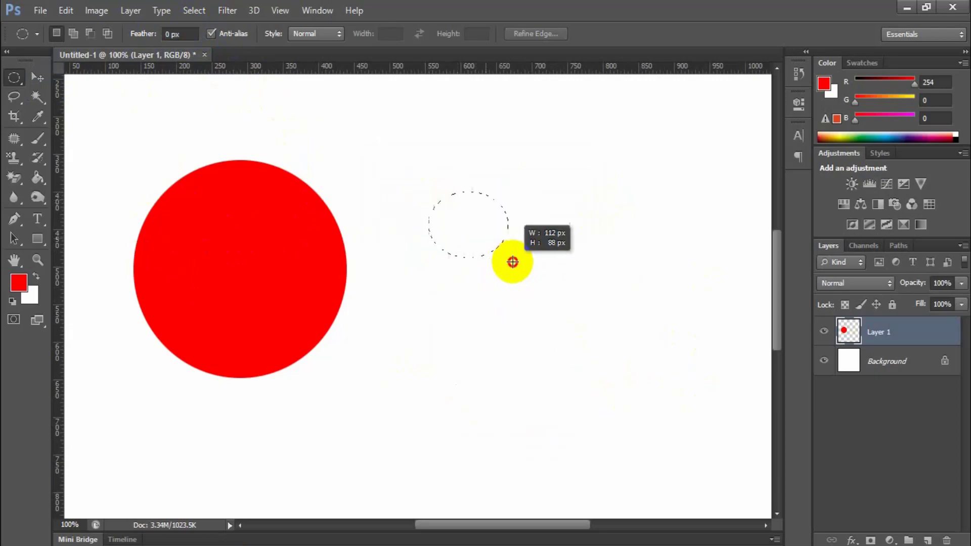
pyautogui.hotkey('alt', 'BackSpace')
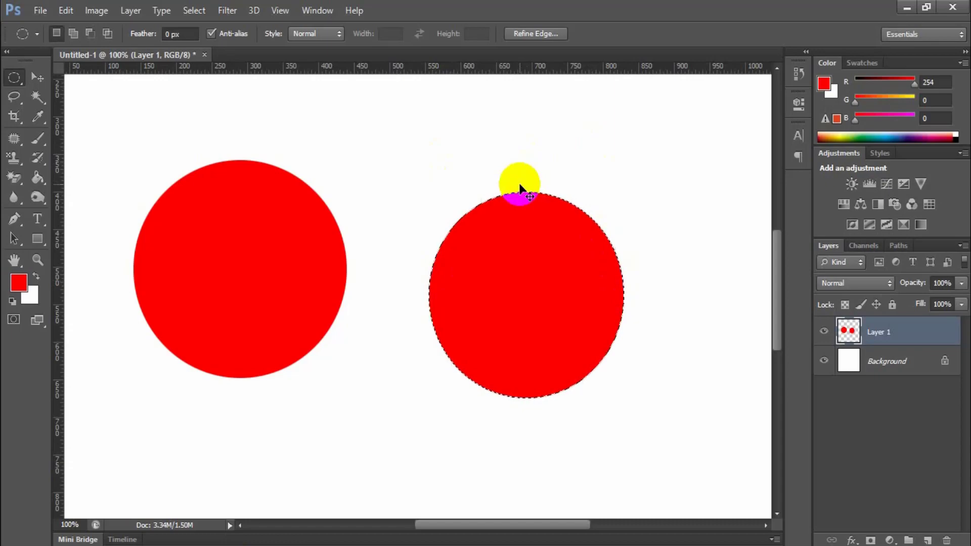
pyautogui.hotkey('ctrl', 'd')
pyautogui.click(942, 304)
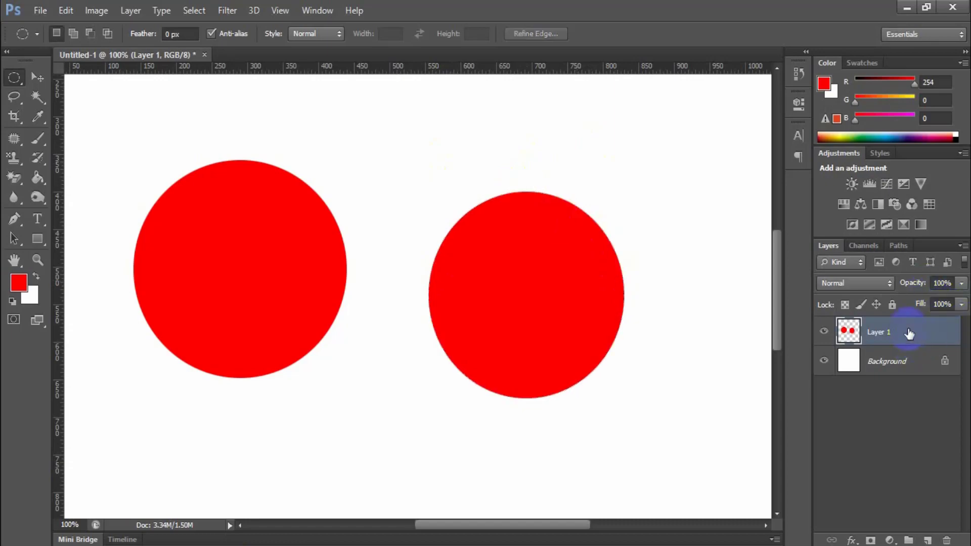
pyautogui.press('Delete')
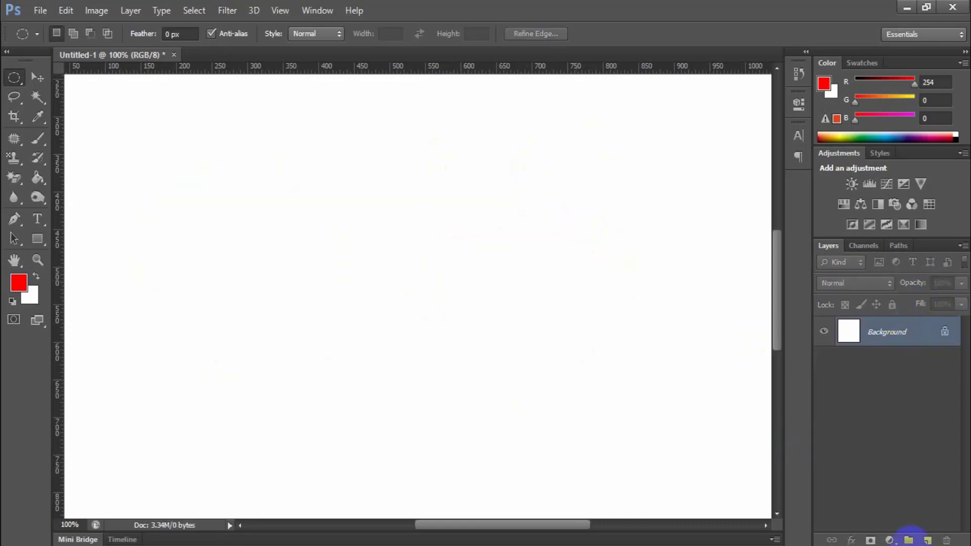
# Add a new layer and choose the Elliptical Marquee with anti-aliasing turned off
pyautogui.click(926, 541)
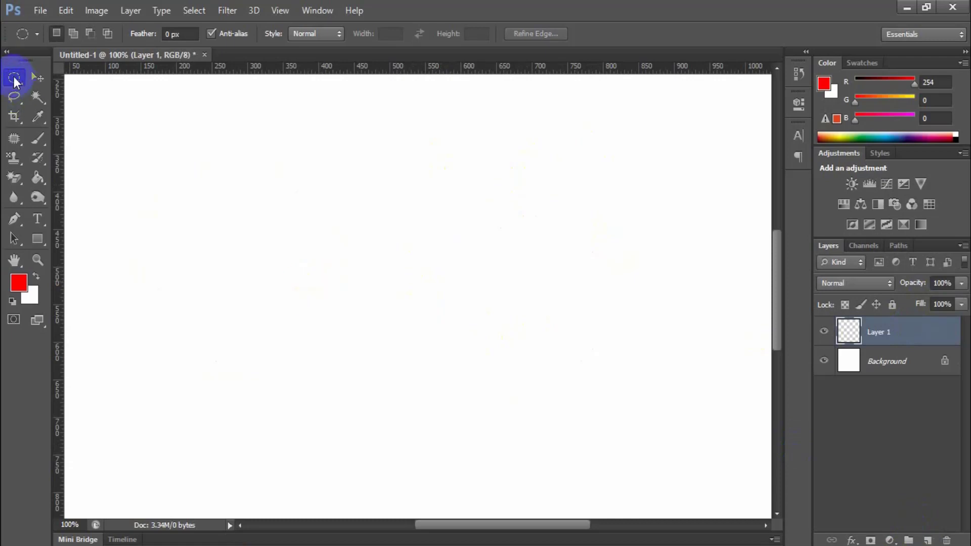
pyautogui.rightClick(14, 79)
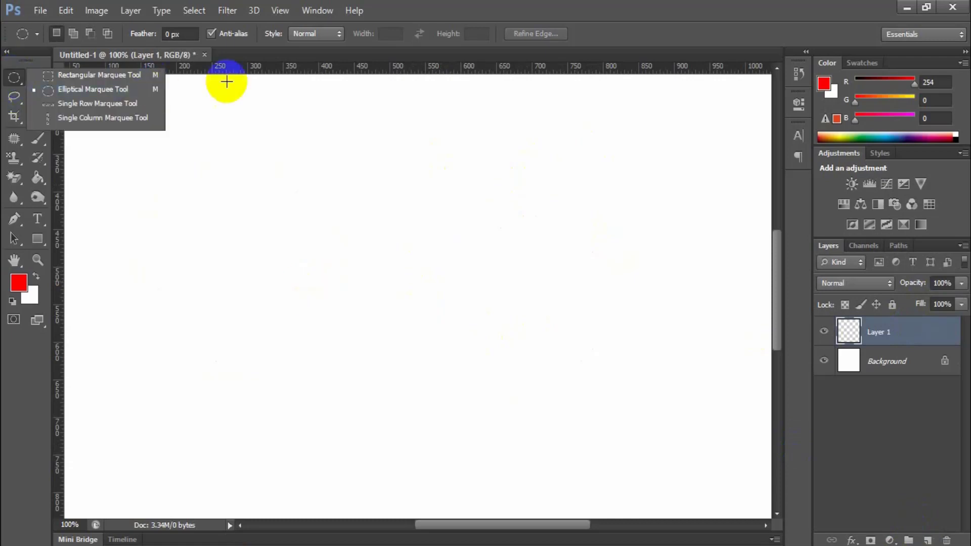
pyautogui.click(103, 90)
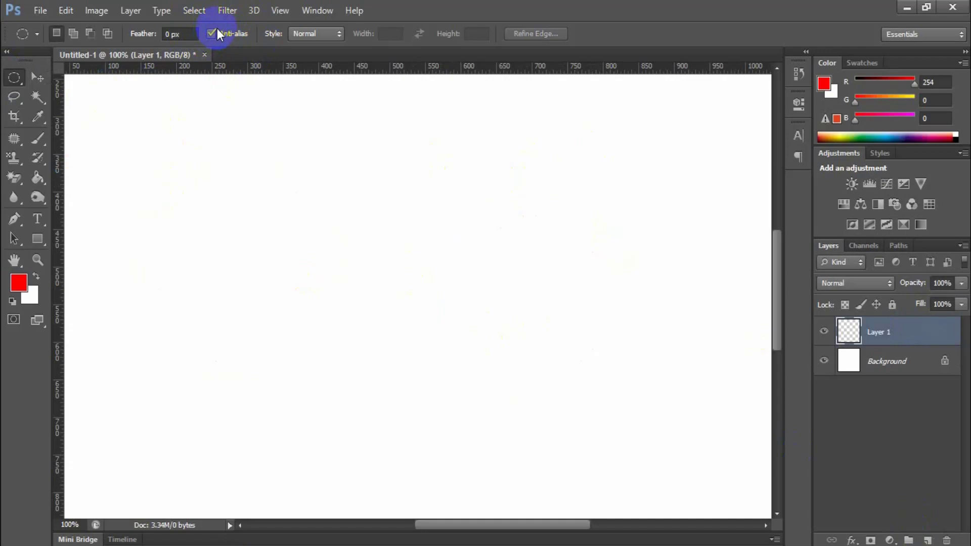
pyautogui.click(213, 33)
# Fill a near-circular selection in the left half with red and deselect it
pyautogui.moveTo(191, 160); pyautogui.dragTo(357, 365)
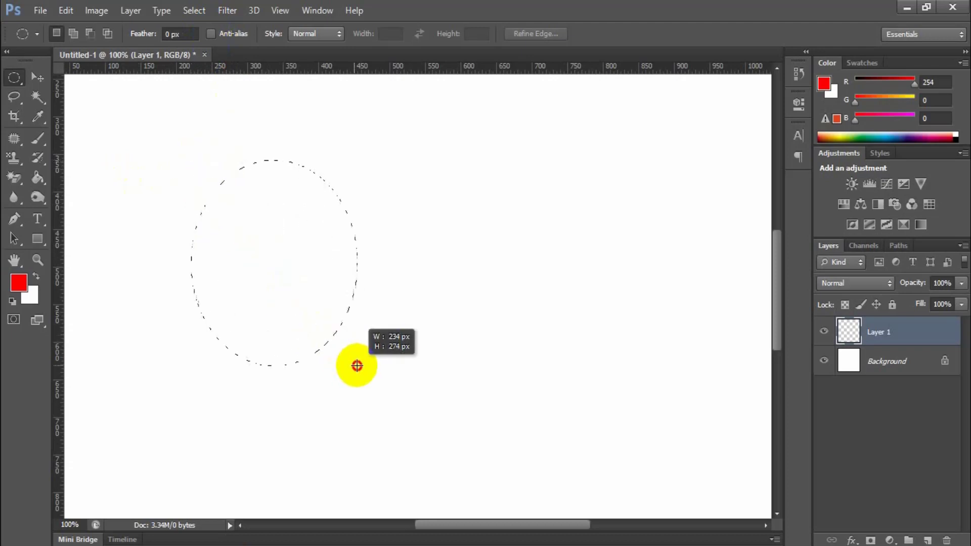
pyautogui.moveTo(357, 365); pyautogui.dragTo(408, 389)
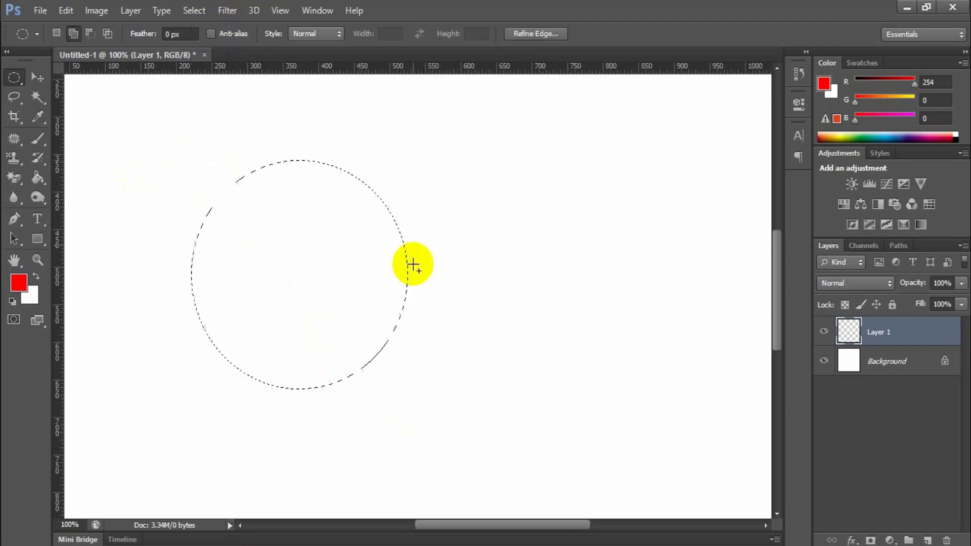
pyautogui.hotkey('alt', 'BackSpace')
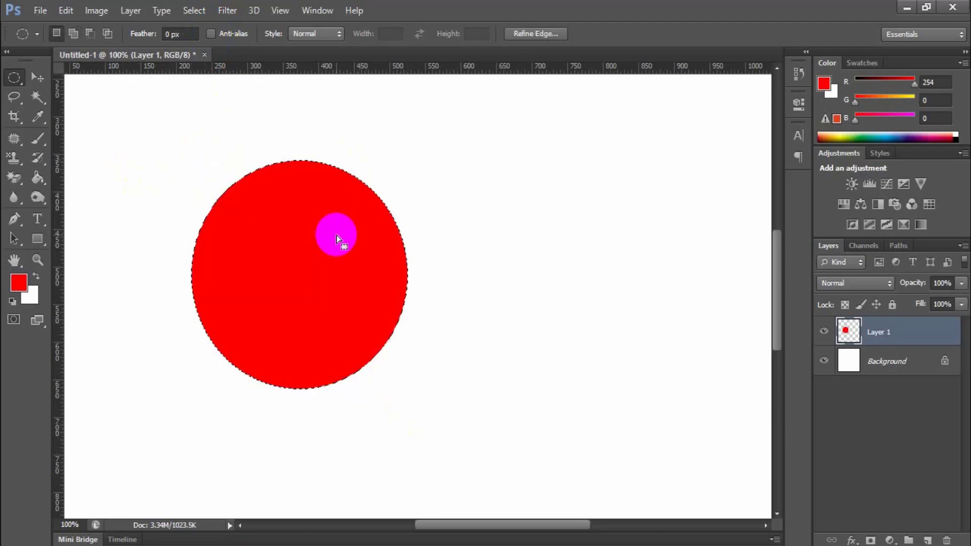
pyautogui.hotkey('ctrl', 'd')
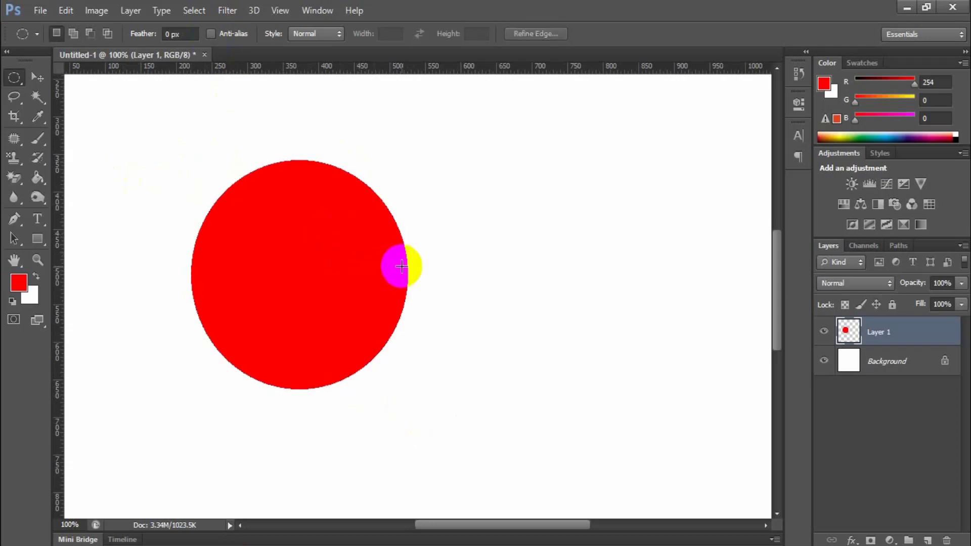
pyautogui.click(183, 34)
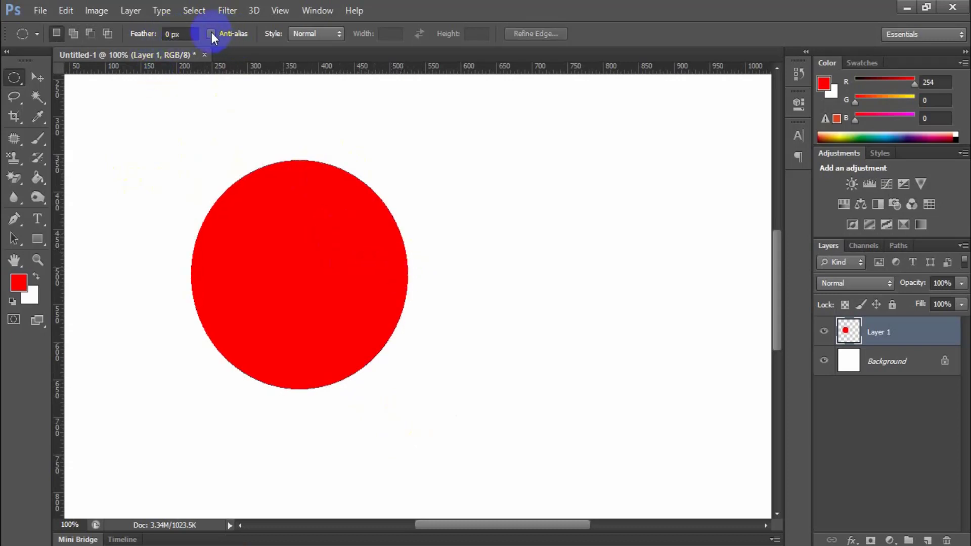
pyautogui.click(38, 77)
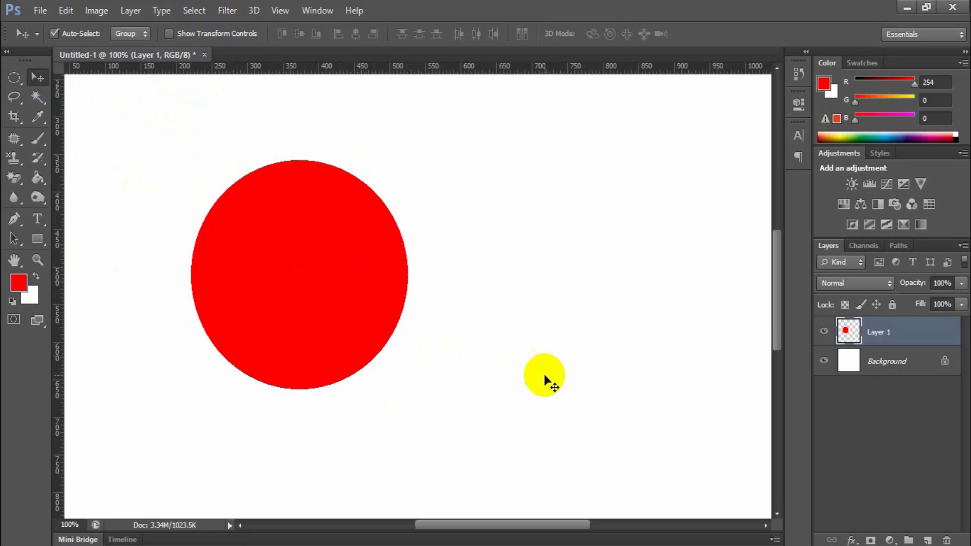
# Zoom in on the circle's jagged edge, nudge the circle, then delete Layer 1
pyautogui.scroll(2, 408, 353)
pyautogui.scroll(2, 363, 287)
pyautogui.moveTo(362, 288); pyautogui.dragTo(364, 138)
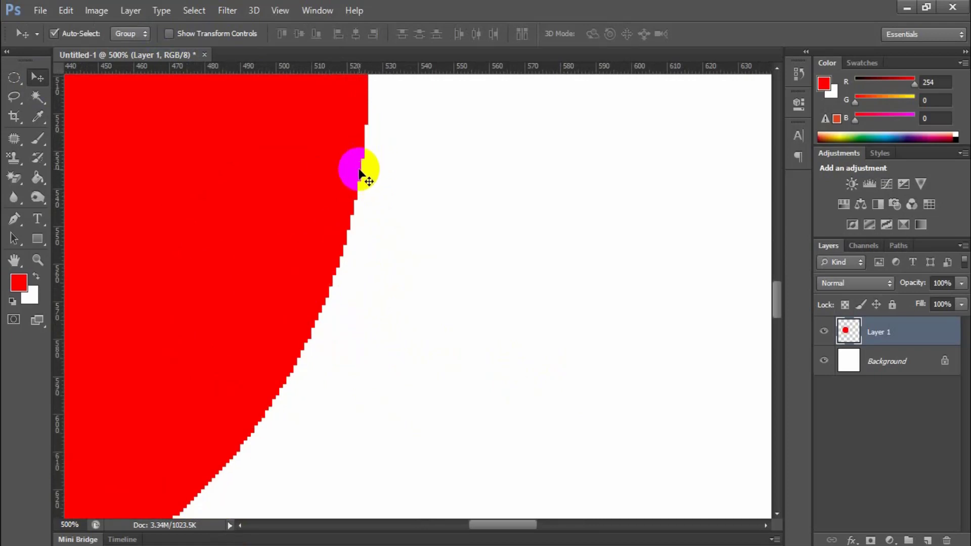
pyautogui.scroll(-2, 325, 317)
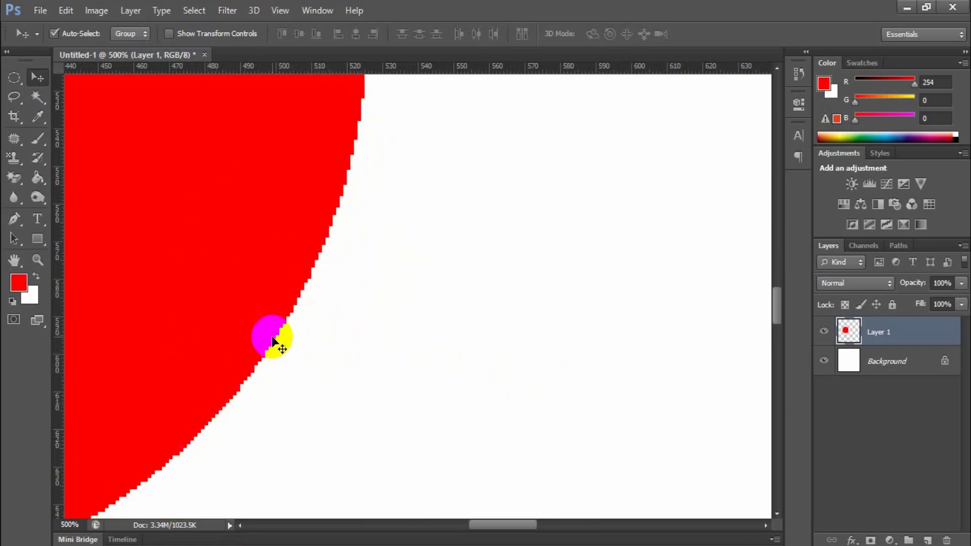
pyautogui.scroll(-5, 295, 331)
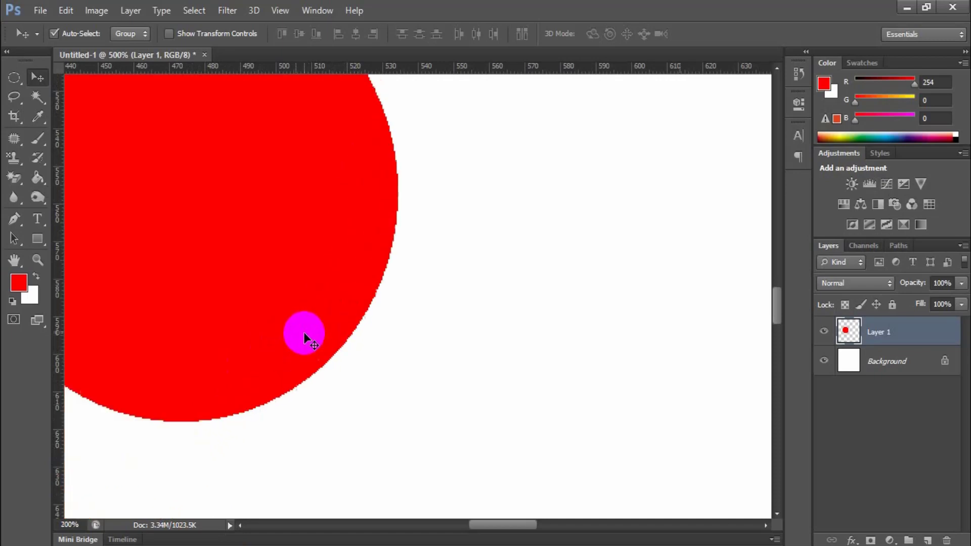
pyautogui.scroll(1, 394, 251)
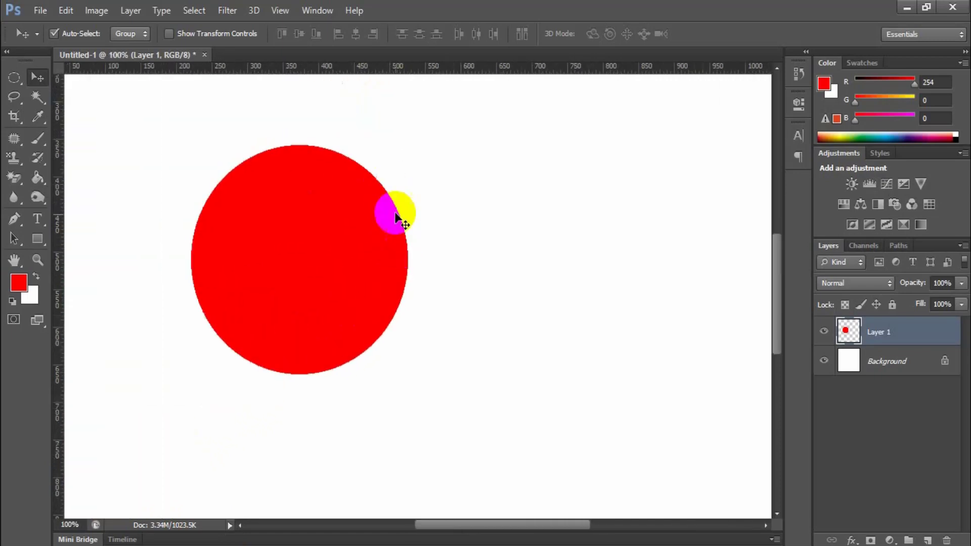
pyautogui.moveTo(344, 281); pyautogui.dragTo(330, 298)
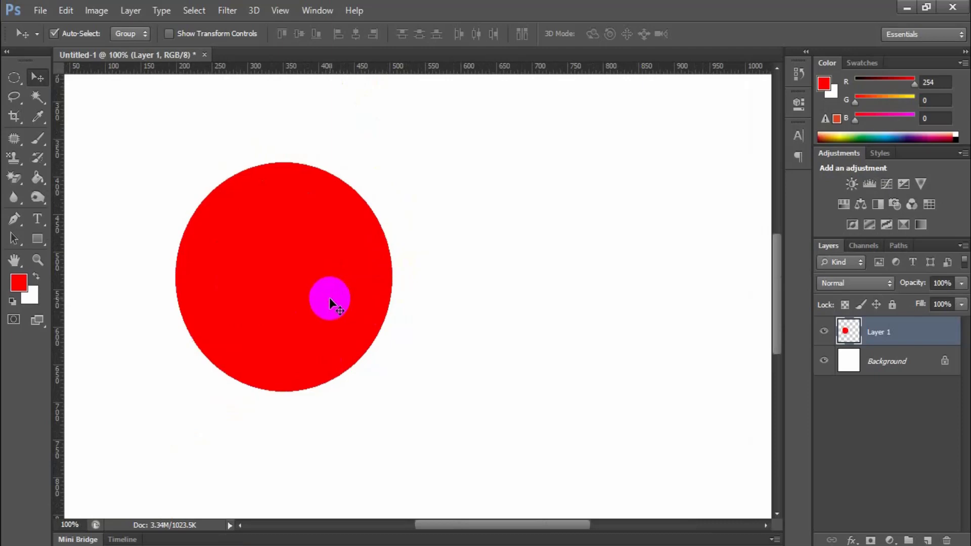
pyautogui.press('Delete')
# Turn on Anti-alias, fill a circular elliptical selection with red, then deselect
pyautogui.click(14, 77)
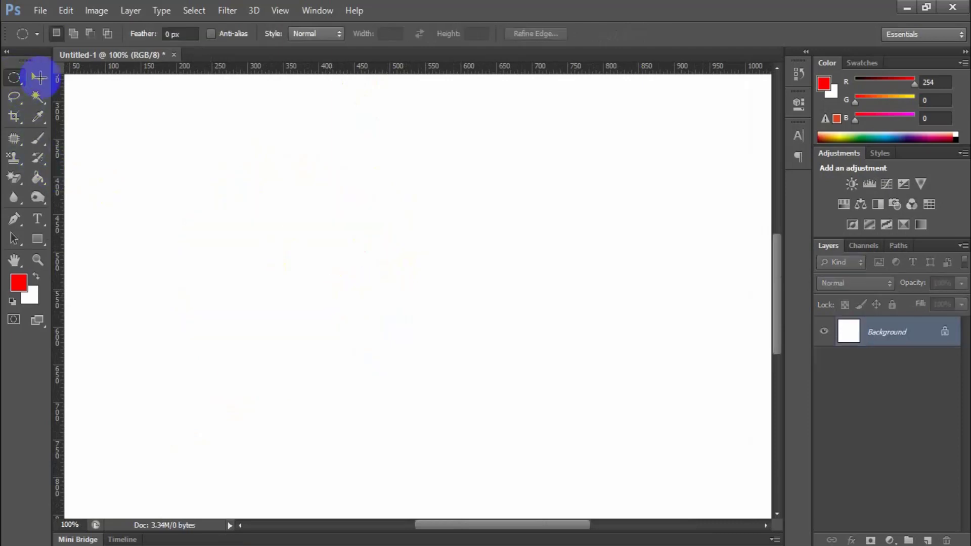
pyautogui.click(242, 40)
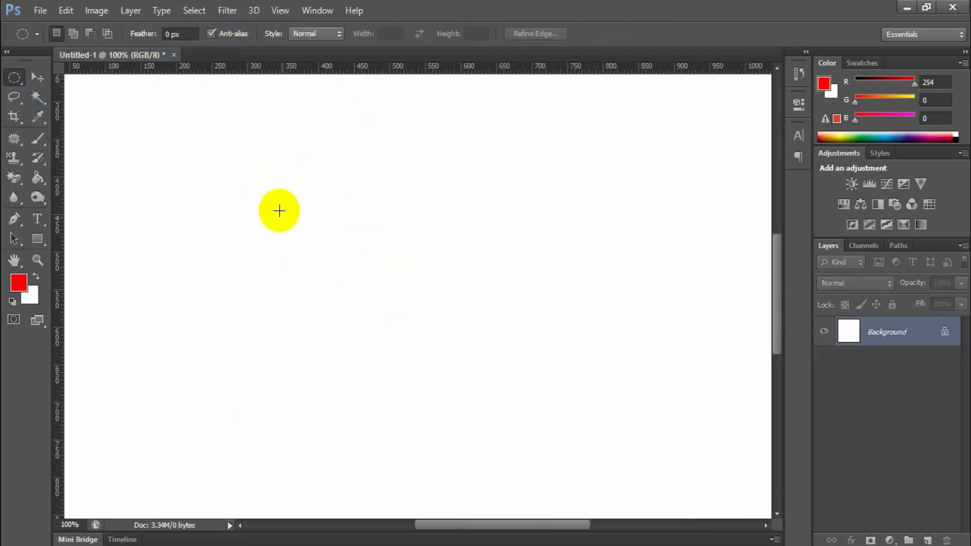
pyautogui.moveTo(192, 180); pyautogui.dragTo(383, 385)
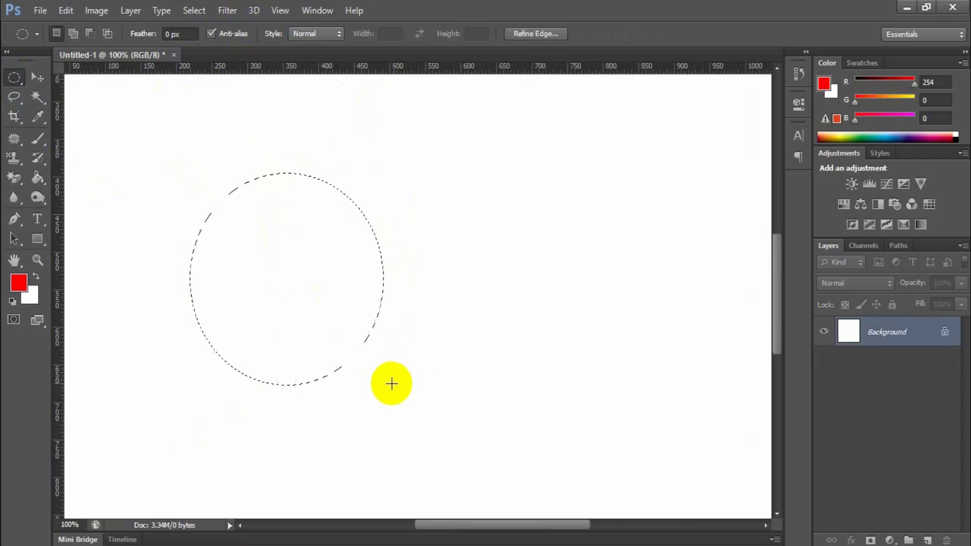
pyautogui.hotkey('alt', 'BackSpace')
pyautogui.click(426, 356)
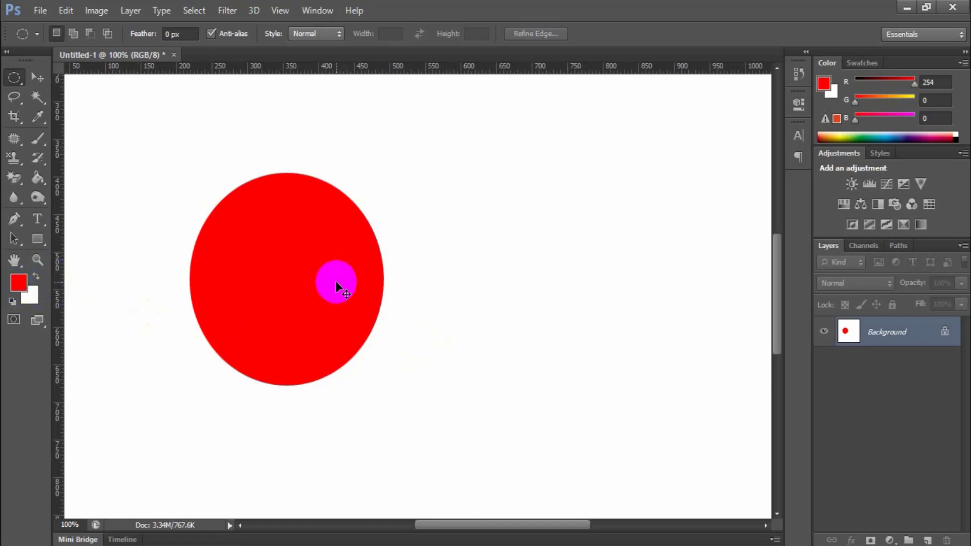
# Zoom in on the circle, dismiss the locked-Background warning, and undo the red fill
pyautogui.scroll(1, 336, 287)
pyautogui.scroll(2, 373, 310)
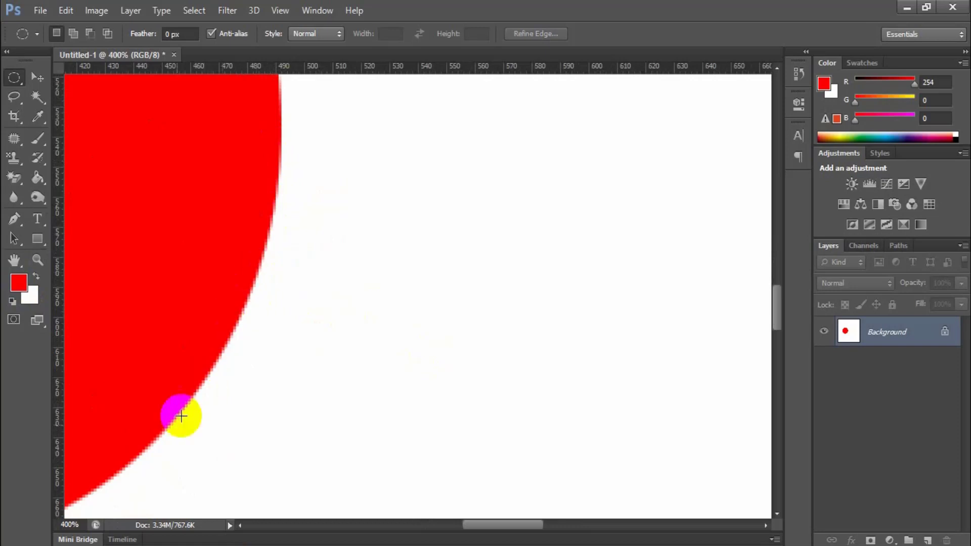
pyautogui.click(16, 79)
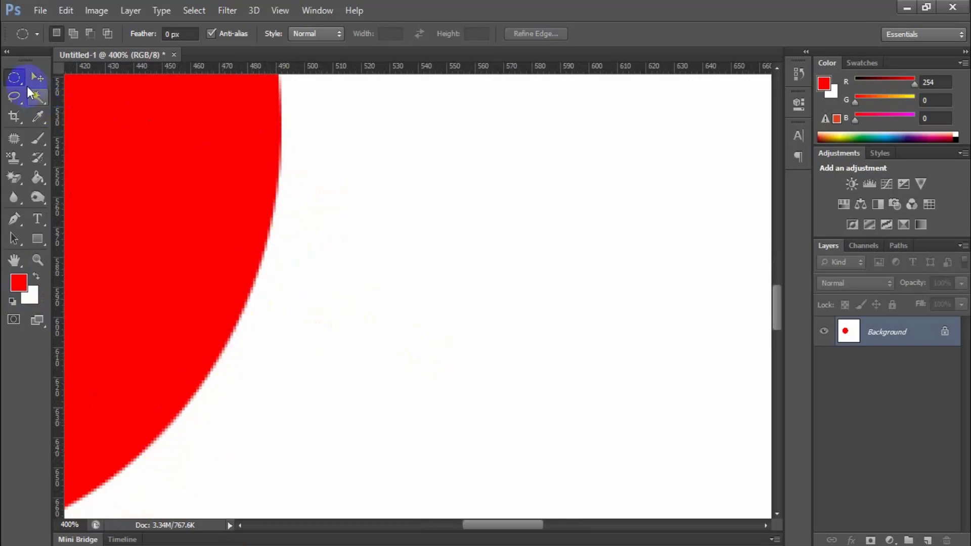
pyautogui.moveTo(82, 119); pyautogui.dragTo(310, 199)
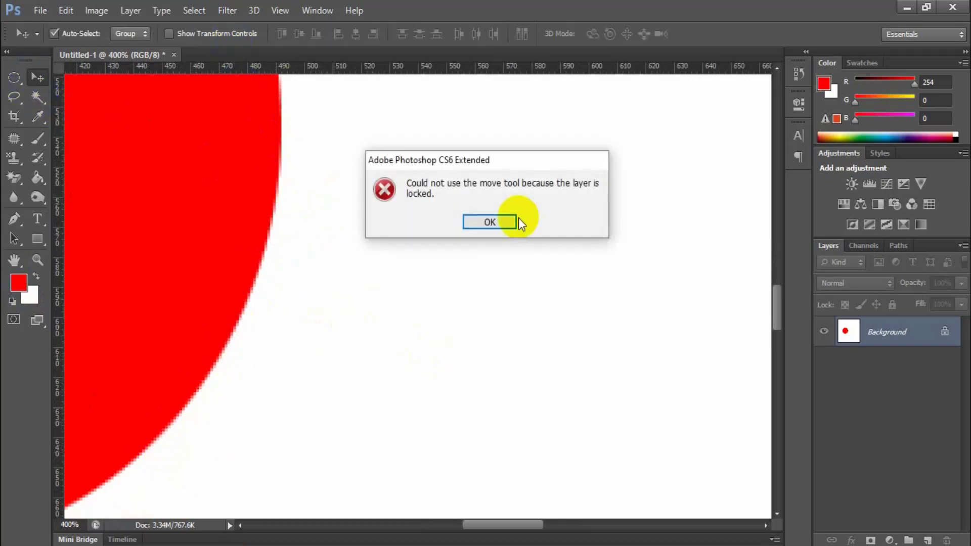
pyautogui.click(516, 222)
pyautogui.click(19, 96)
pyautogui.click(16, 79)
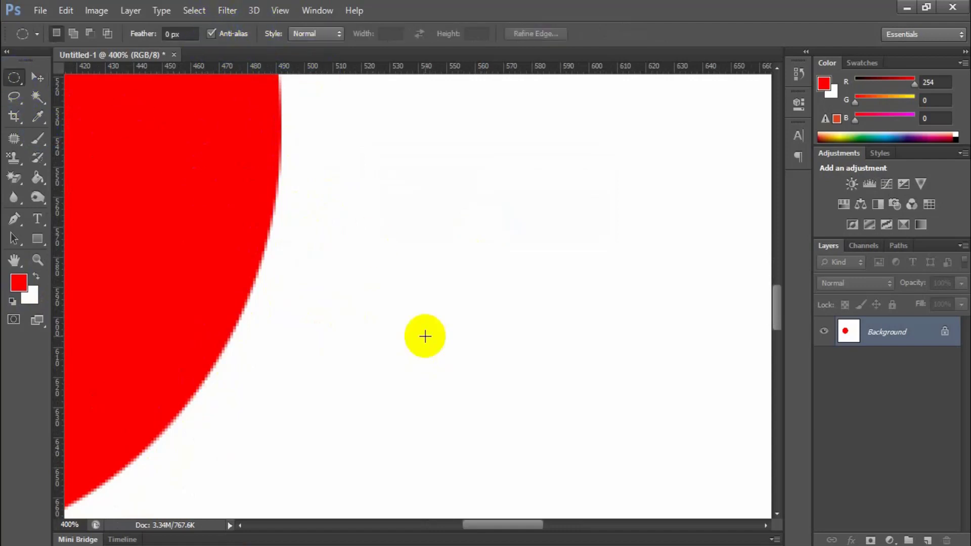
pyautogui.hotkey('ctrl', 'z')
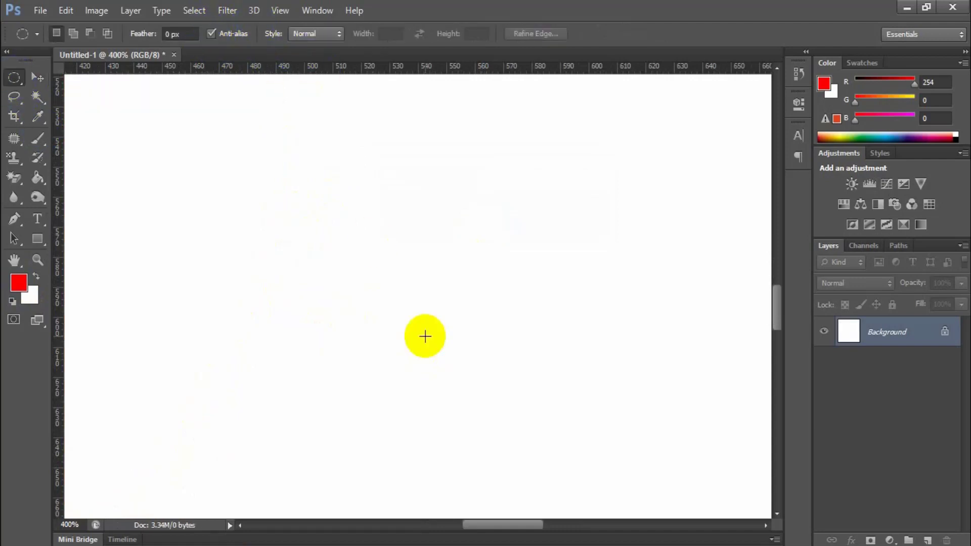
# Set the Elliptical Marquee style to Fixed Ratio with Width 1 and Height 1
pyautogui.hotkey('ctrl', '-')
pyautogui.click(15, 79)
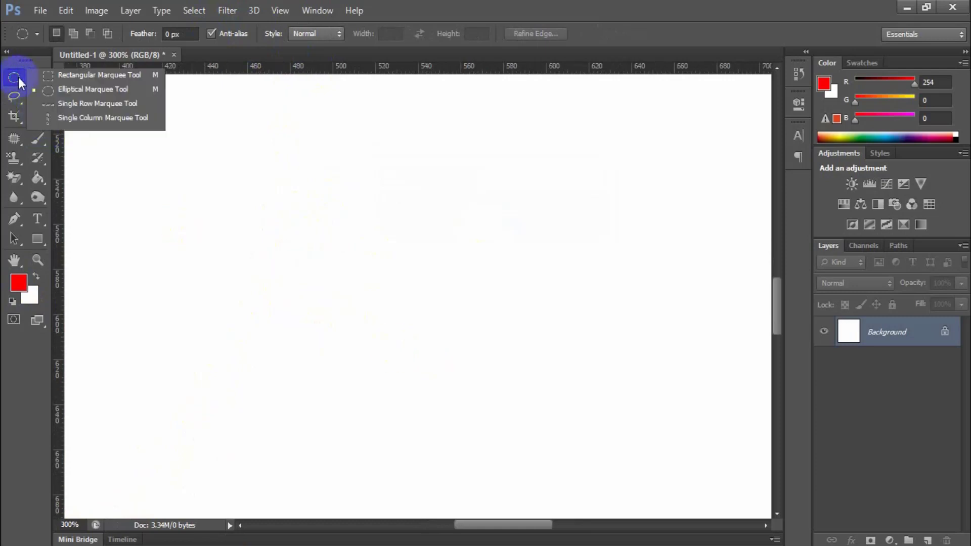
pyautogui.click(105, 91)
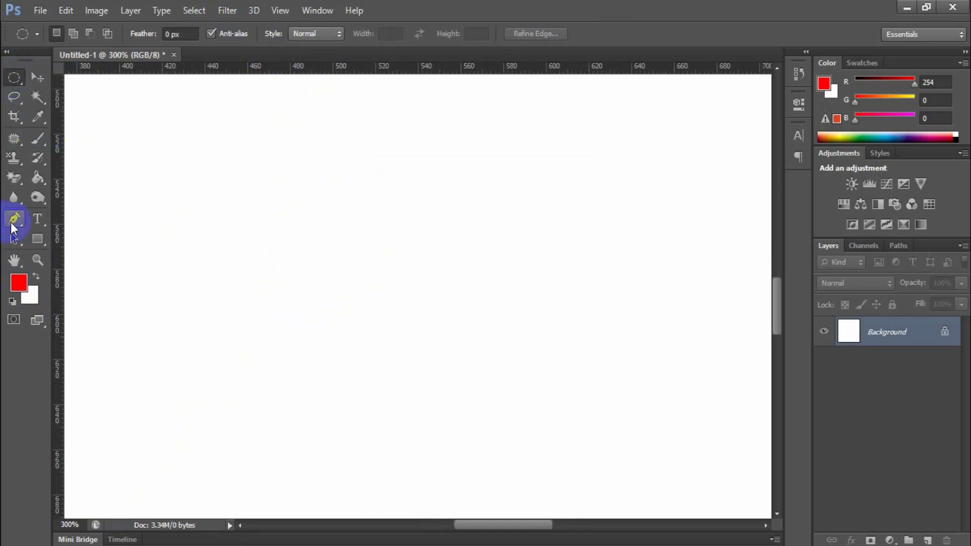
pyautogui.click(338, 35)
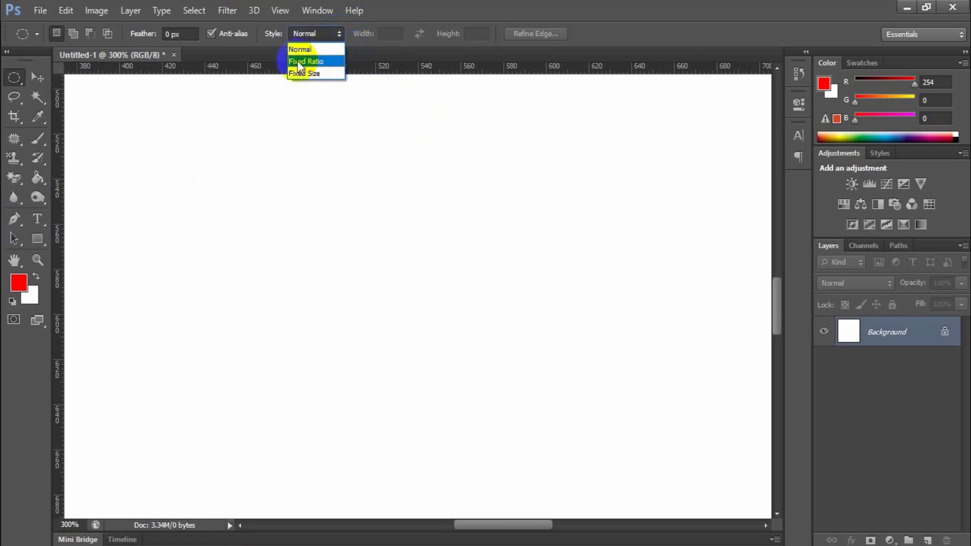
pyautogui.click(329, 61)
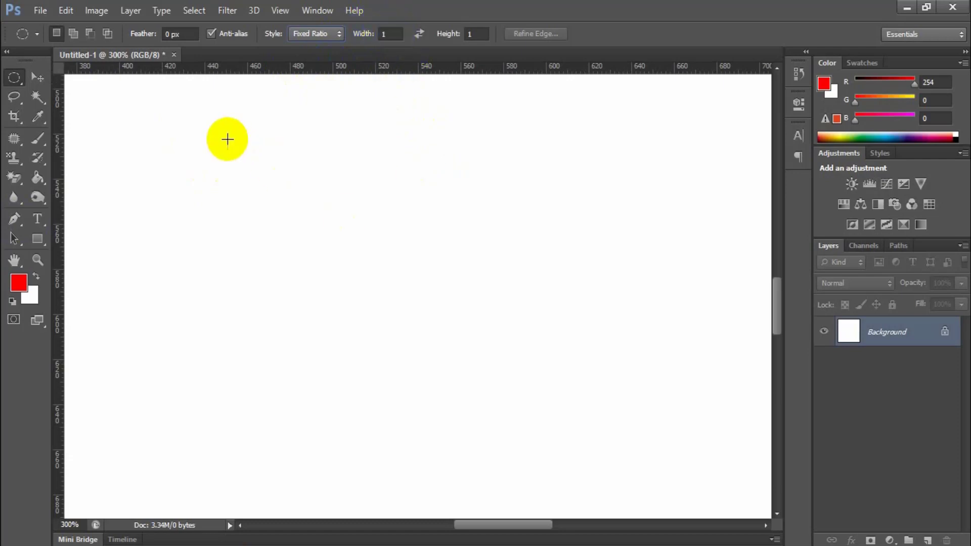
# Drag and clear test selections to confirm they stay perfect circles
pyautogui.moveTo(227, 139); pyautogui.dragTo(577, 439)
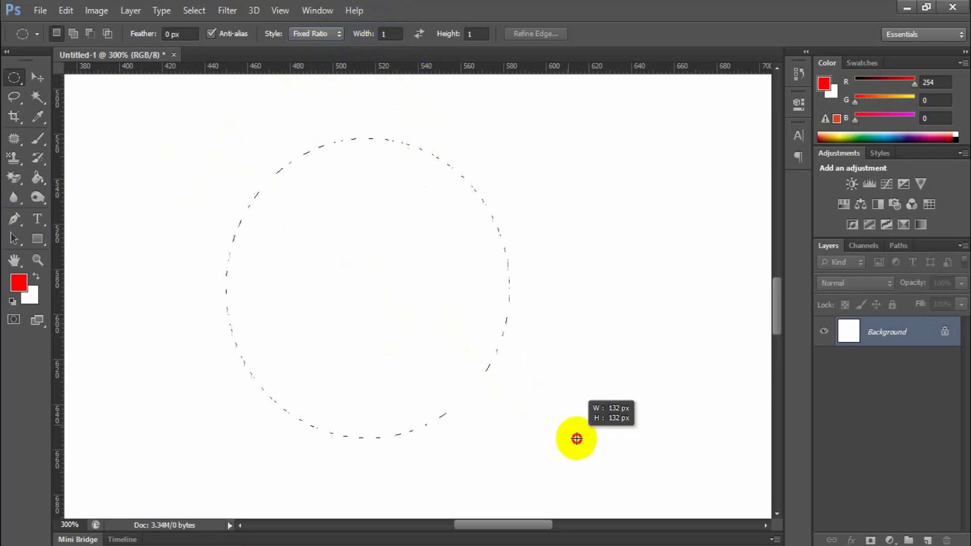
pyautogui.moveTo(577, 438); pyautogui.dragTo(350, 273)
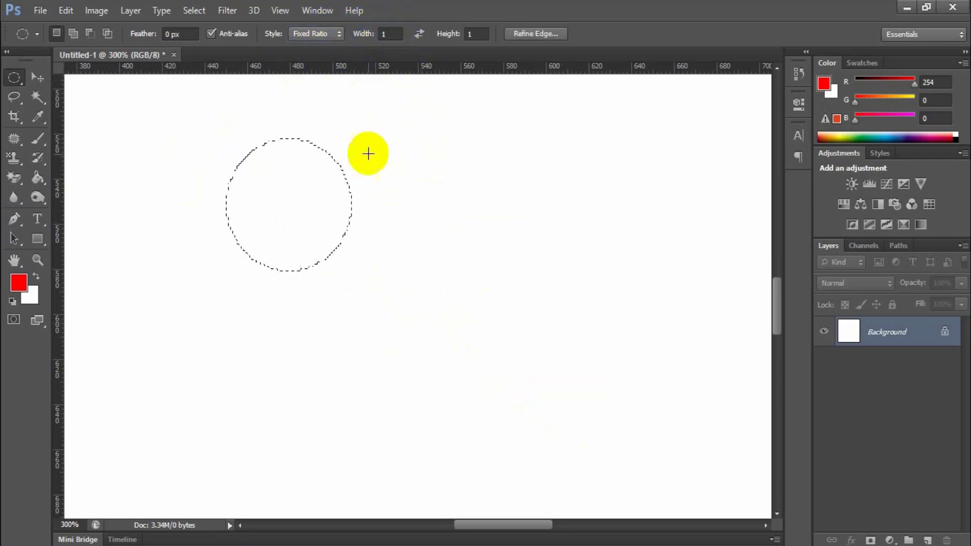
pyautogui.click(369, 160)
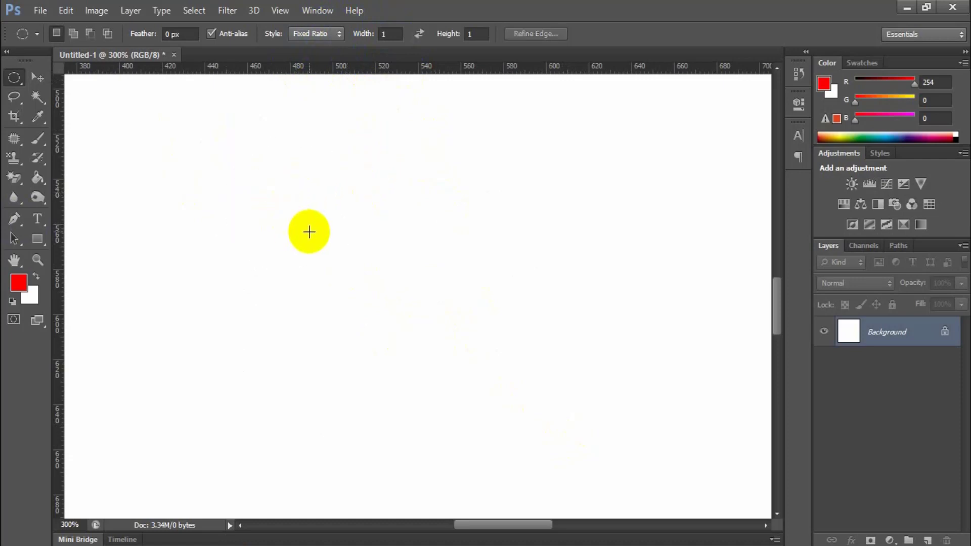
pyautogui.moveTo(227, 160)
pyautogui.mouseDown()
pyautogui.moveTo(330, 312)
pyautogui.moveTo(502, 389)
pyautogui.moveTo(563, 401)
pyautogui.mouseUp()
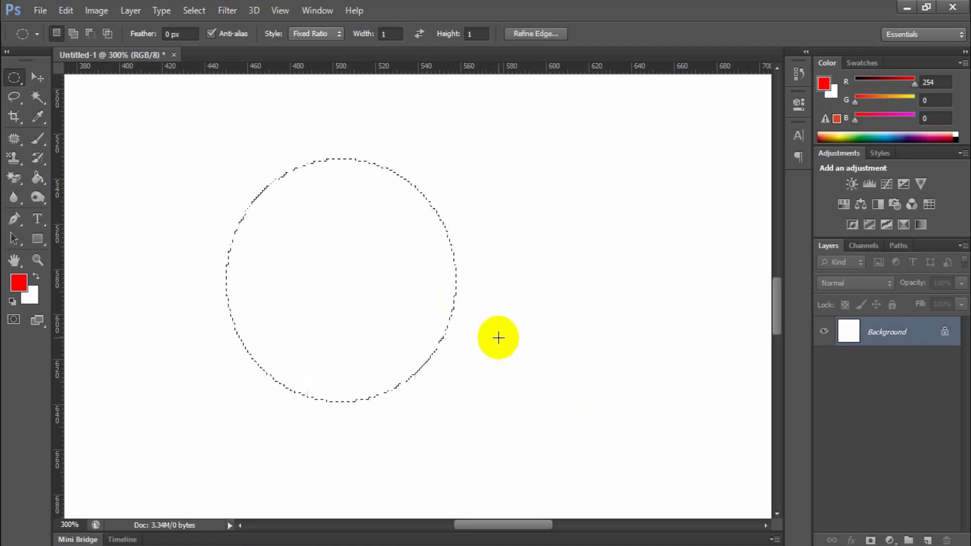
pyautogui.click(306, 36)
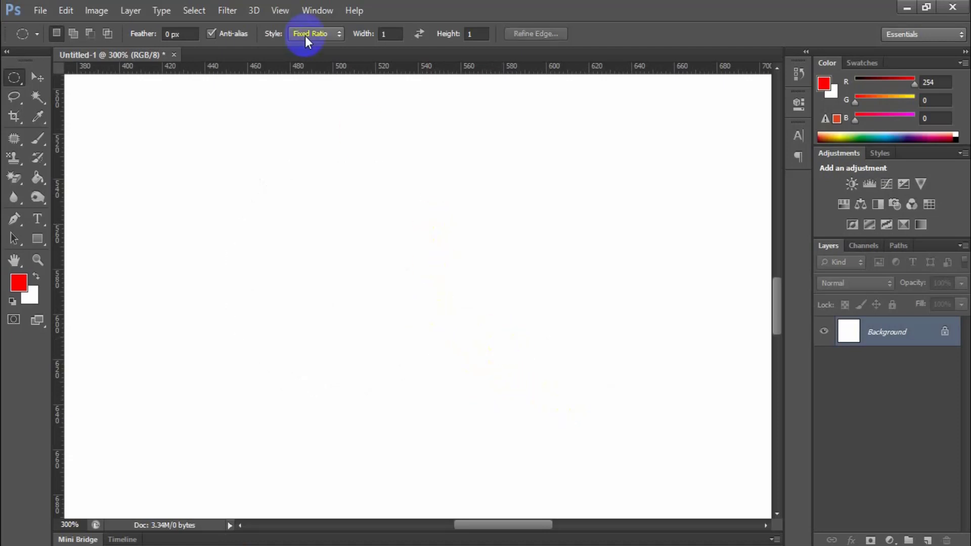
# Reset the marquee style to Normal, select a circle upper-left, and add an empty Layer 1
pyautogui.click(323, 47)
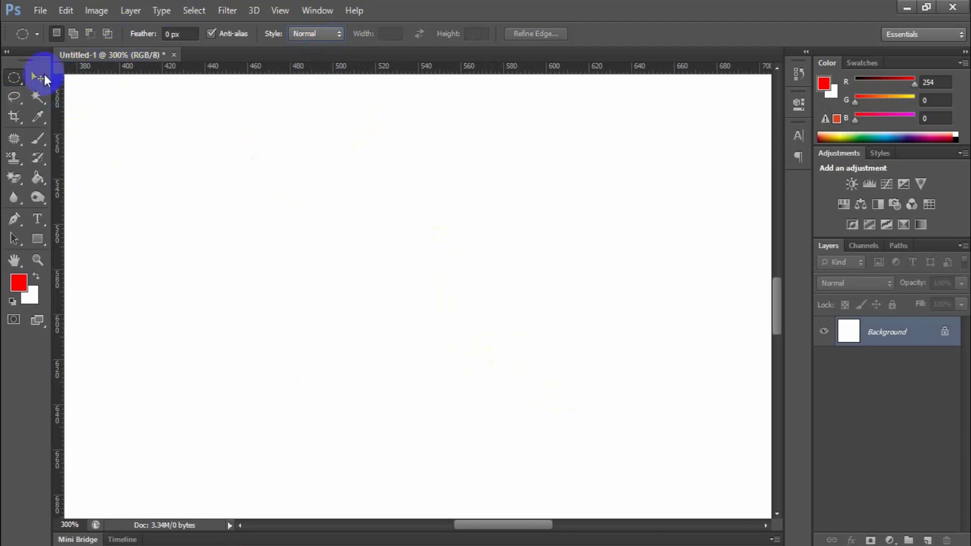
pyautogui.moveTo(18, 81)
pyautogui.mouseDown()
pyautogui.moveTo(64, 119)
pyautogui.moveTo(93, 94)
pyautogui.mouseUp()
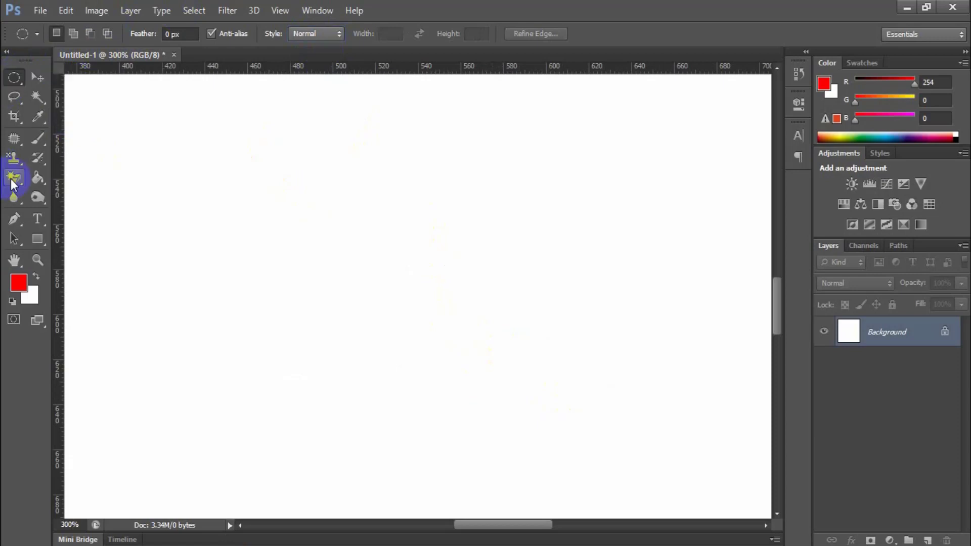
pyautogui.moveTo(209, 141); pyautogui.dragTo(413, 348)
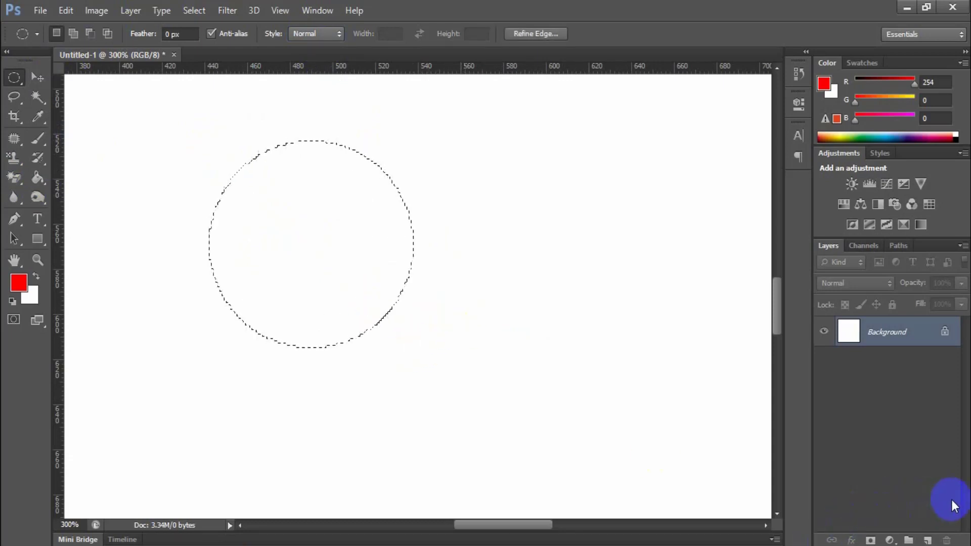
pyautogui.click(929, 540)
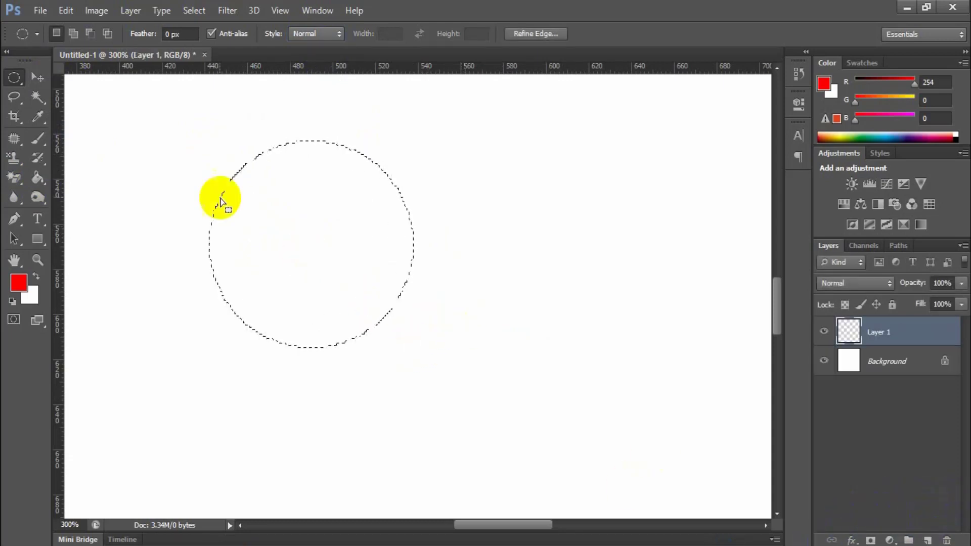
# Fill the circle red on Layer 1 and drag it lower-left with the Move tool
pyautogui.hotkey('alt', 'BackSpace')
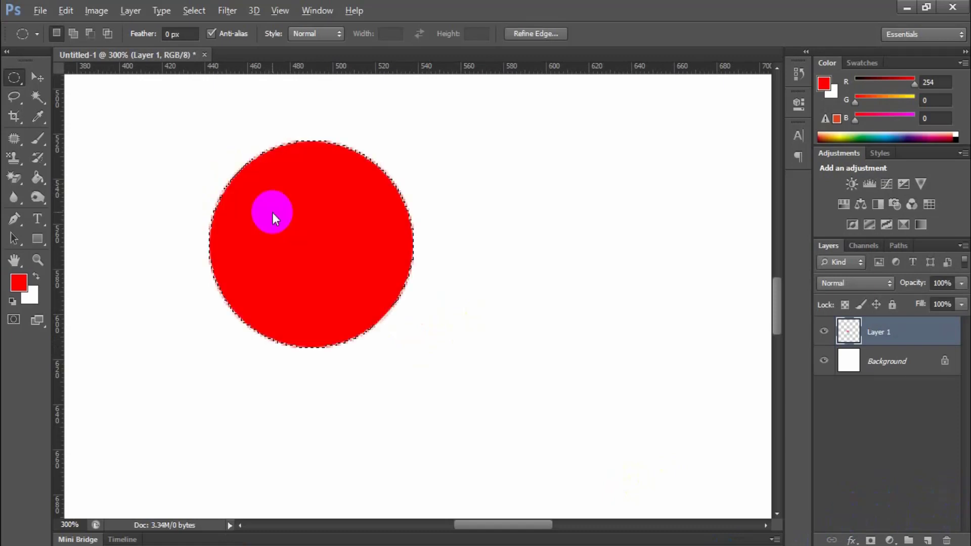
pyautogui.click(32, 73)
pyautogui.moveTo(319, 207); pyautogui.dragTo(335, 256)
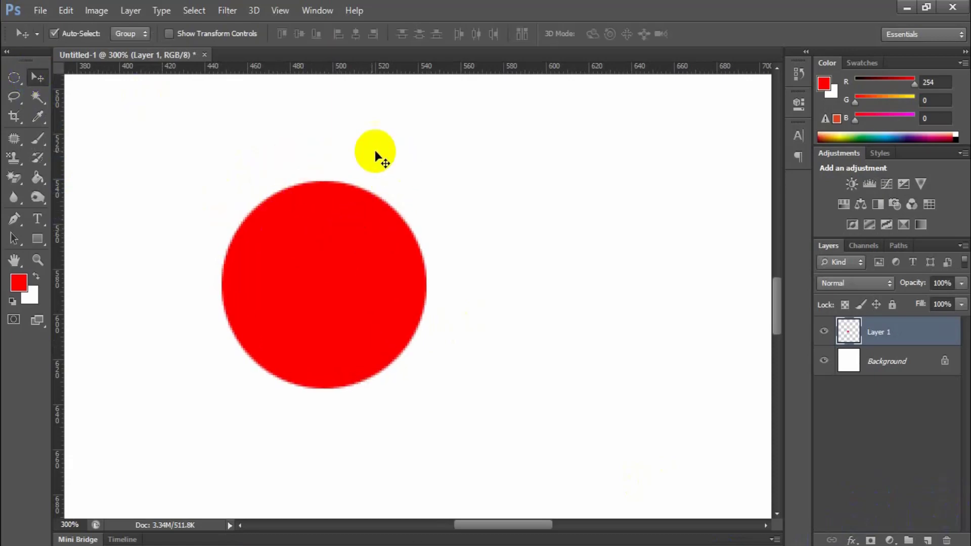
pyautogui.moveTo(349, 167); pyautogui.dragTo(535, 297)
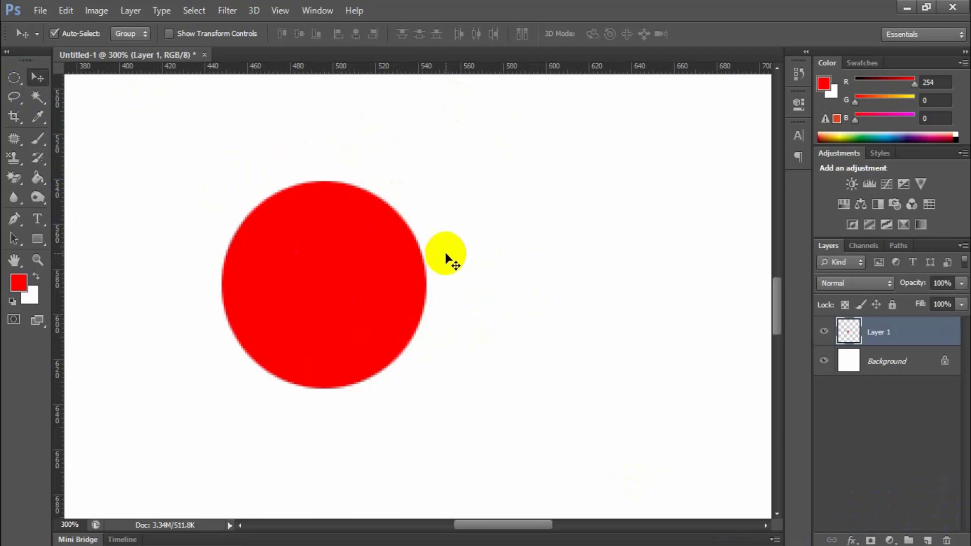
pyautogui.moveTo(335, 248)
pyautogui.mouseDown()
pyautogui.moveTo(341, 266)
pyautogui.moveTo(322, 268)
pyautogui.mouseUp()
pyautogui.moveTo(308, 306); pyautogui.dragTo(261, 316)
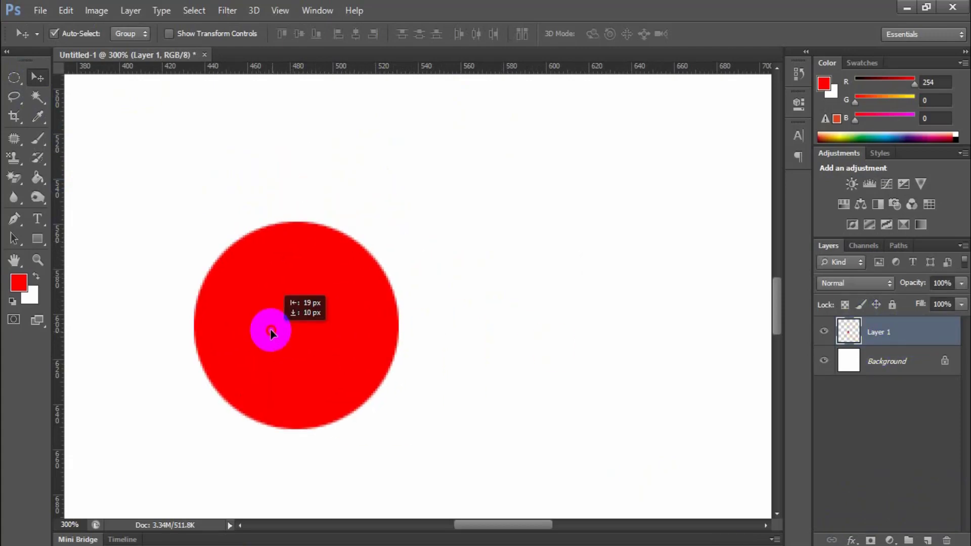
pyautogui.click(13, 80)
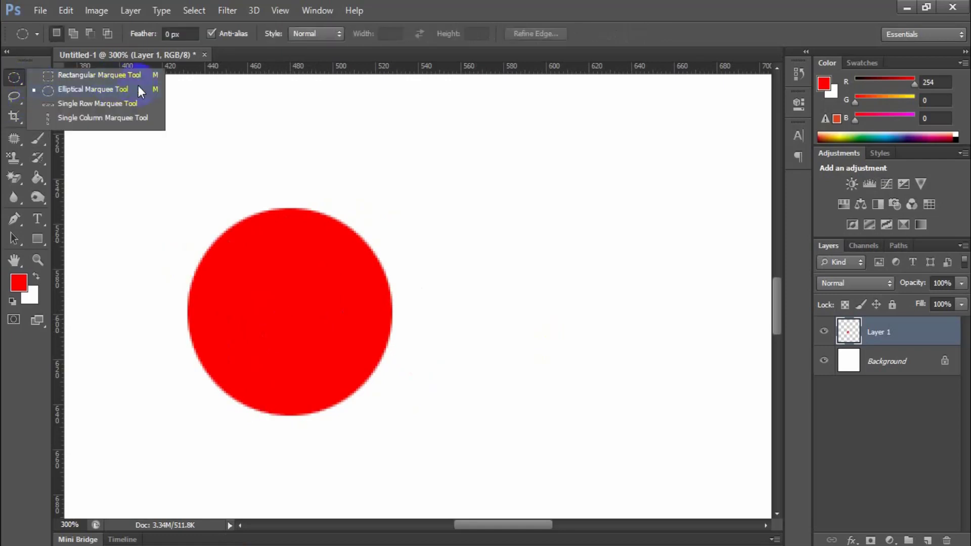
# Delete an overlapping circle from the red circle's upper right, leaving a crescent
pyautogui.click(91, 90)
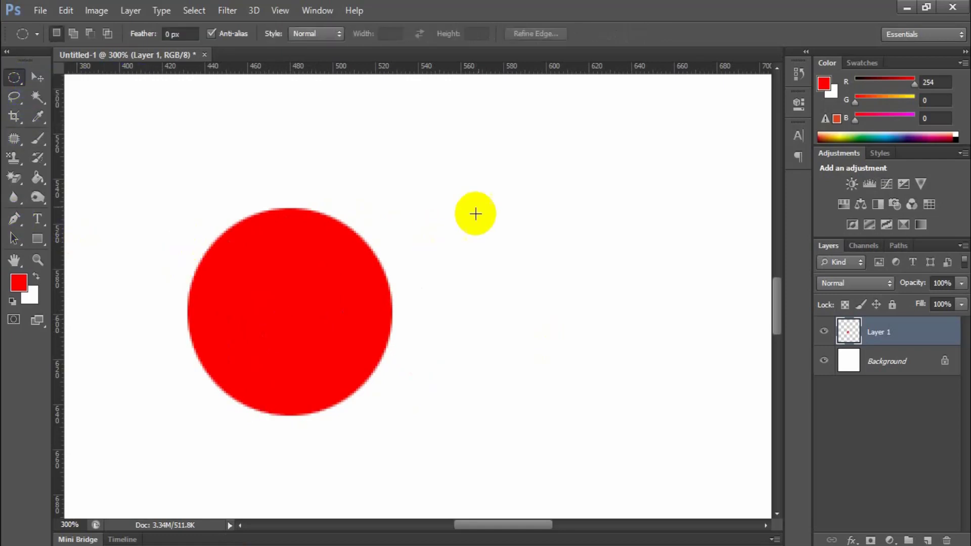
pyautogui.moveTo(455, 128)
pyautogui.mouseDown()
pyautogui.moveTo(398, 240)
pyautogui.moveTo(251, 339)
pyautogui.mouseUp()
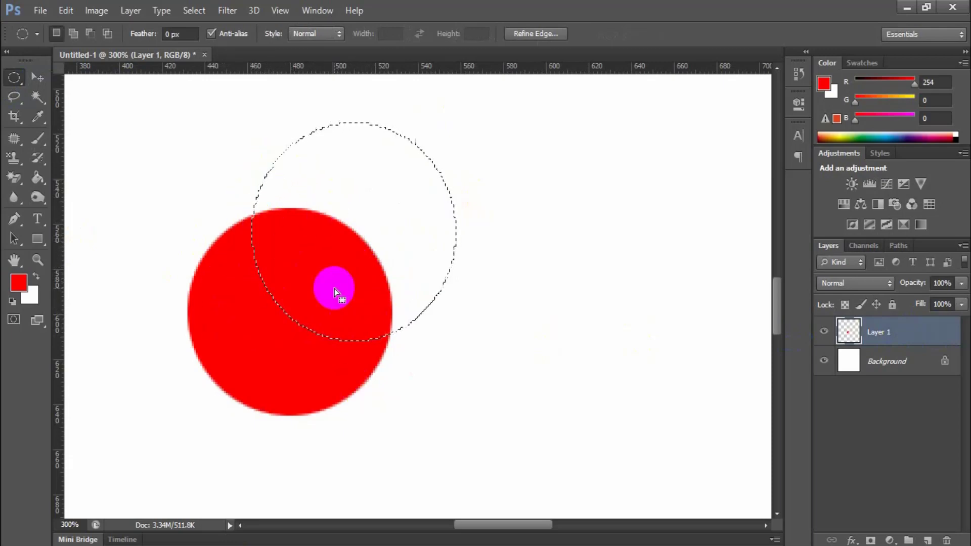
pyautogui.press('Delete')
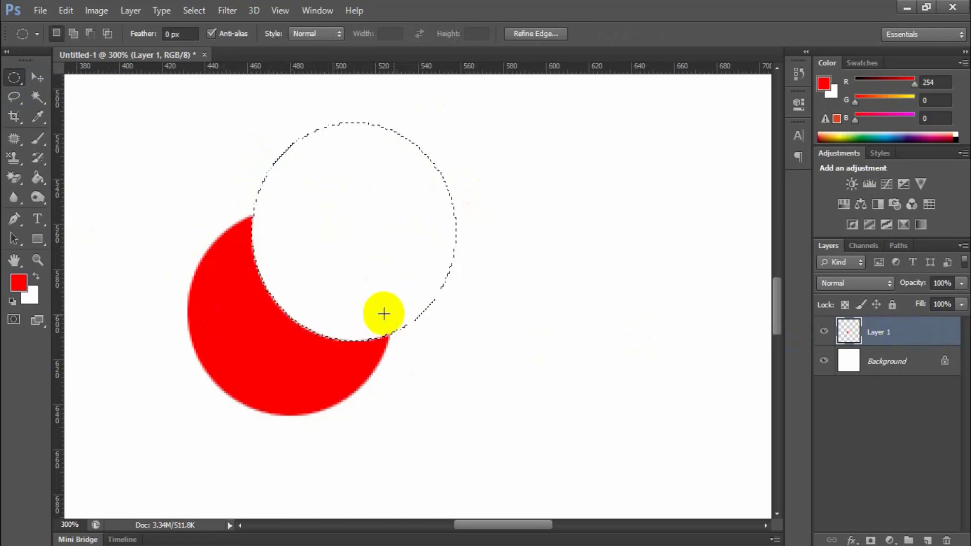
pyautogui.hotkey('ctrl', 'd')
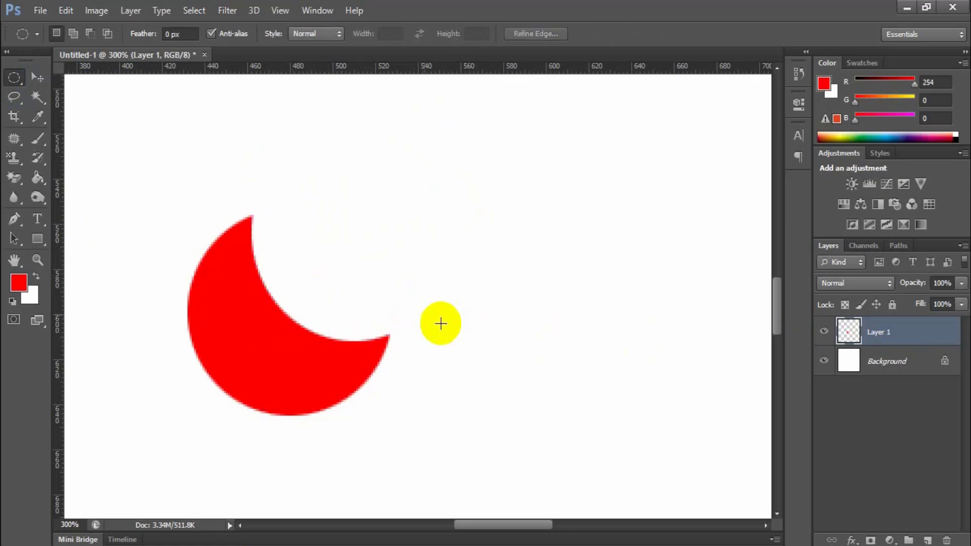
# Move the crescent higher on the canvas, then delete Layer 1
pyautogui.click(37, 78)
pyautogui.moveTo(304, 386); pyautogui.dragTo(320, 338)
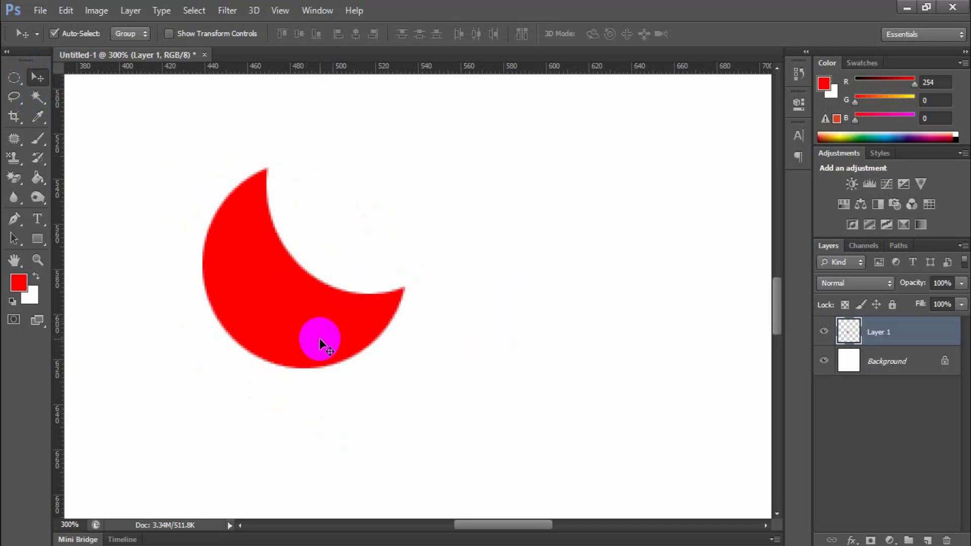
pyautogui.press('Delete')
pyautogui.click(14, 77)
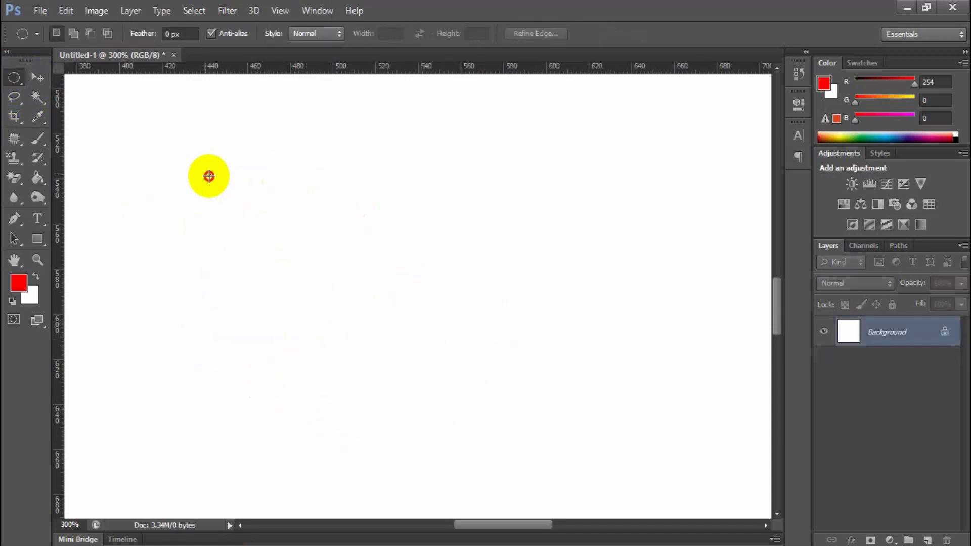
# Subtract an overlapping circle from a large circle selection and fill the crescent red
pyautogui.moveTo(205, 172); pyautogui.dragTo(420, 399)
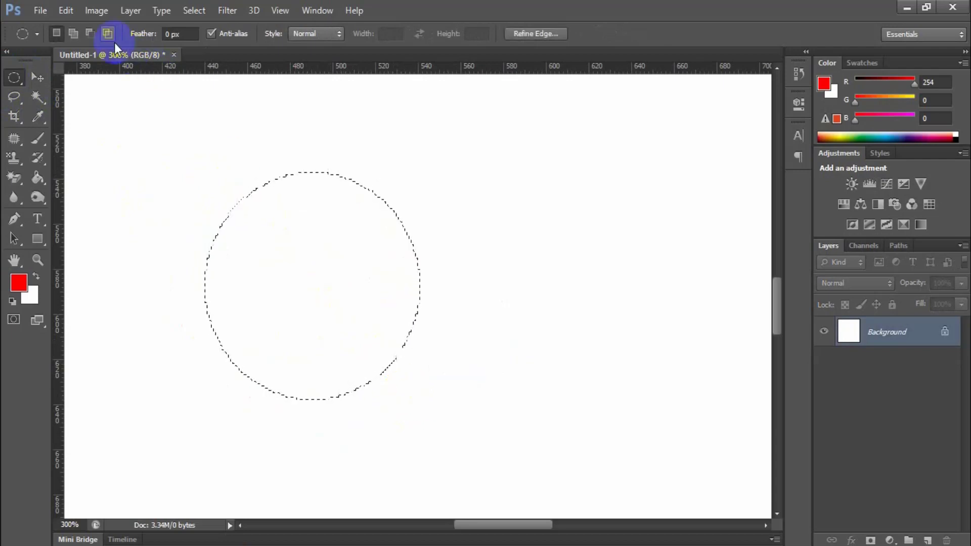
pyautogui.click(90, 34)
pyautogui.click(81, 32)
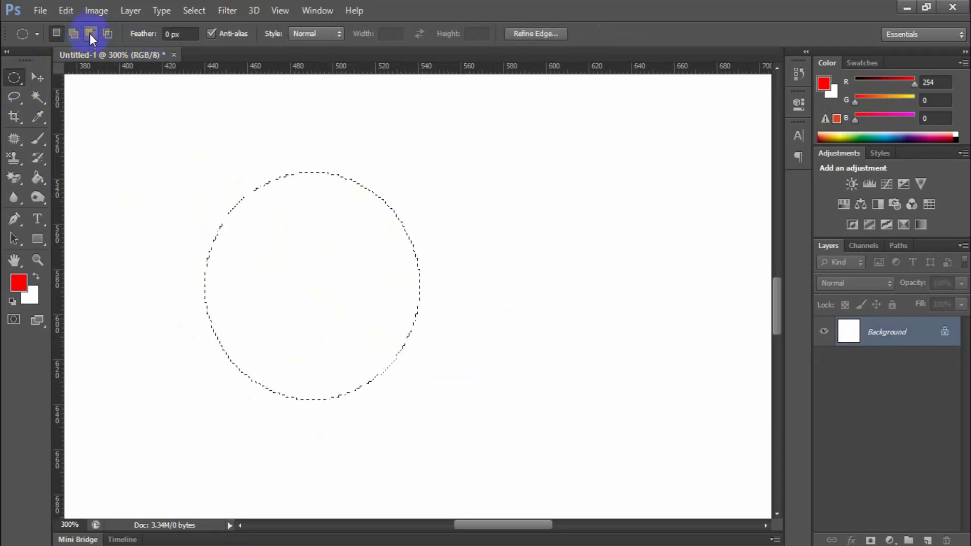
pyautogui.moveTo(438, 138); pyautogui.dragTo(274, 308)
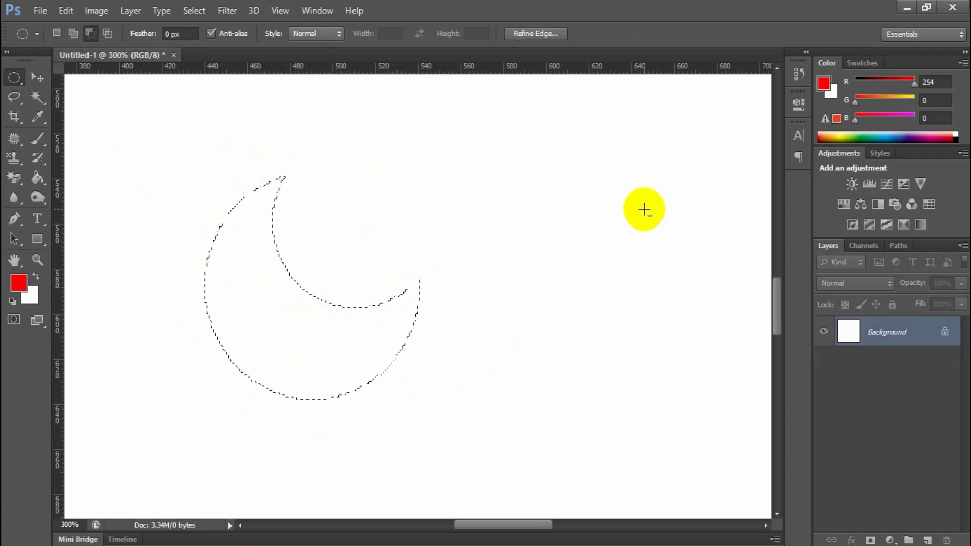
pyautogui.hotkey('alt', 'BackSpace')
pyautogui.hotkey('ctrl', 'd')
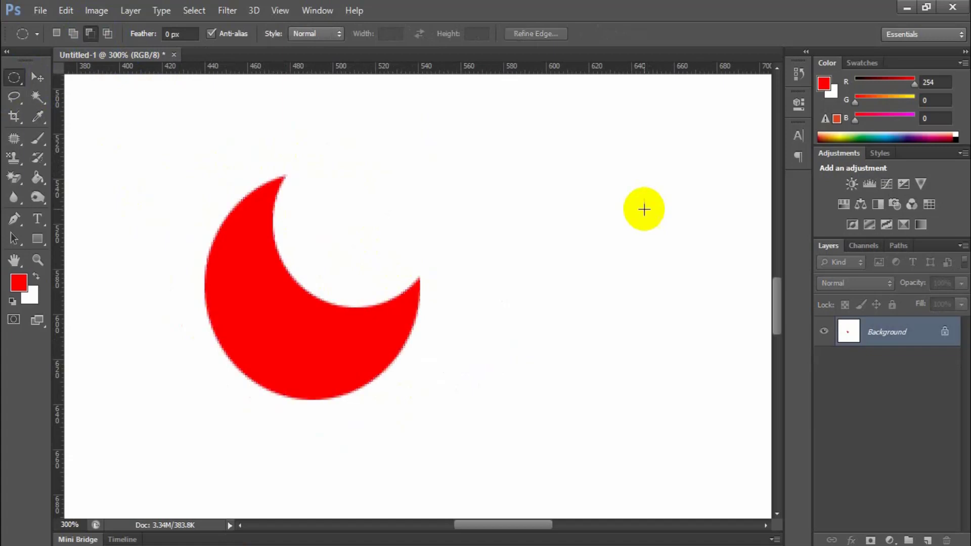
# Dismiss the locked-Background warning, fill the Background white, and add an empty Layer 1
pyautogui.click(38, 77)
pyautogui.moveTo(298, 296); pyautogui.dragTo(303, 301)
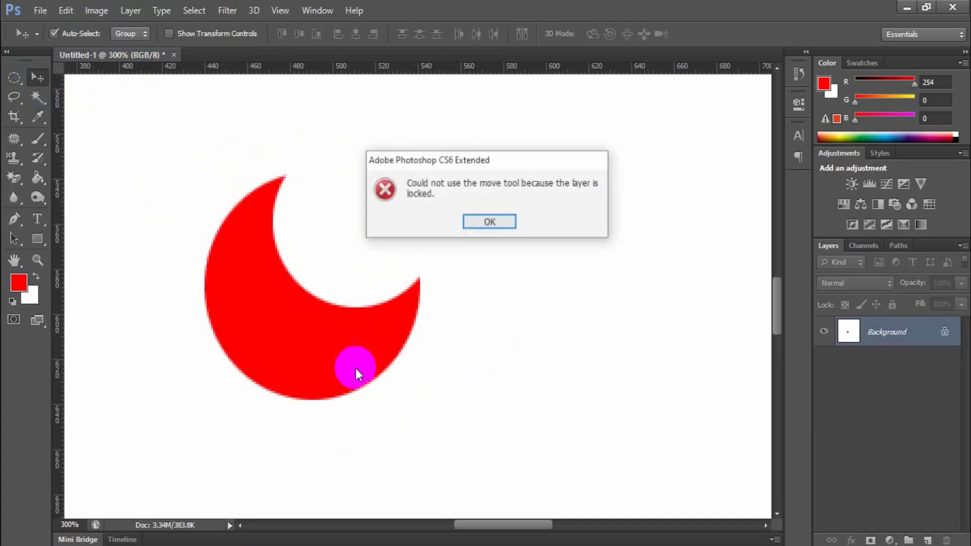
pyautogui.click(468, 227)
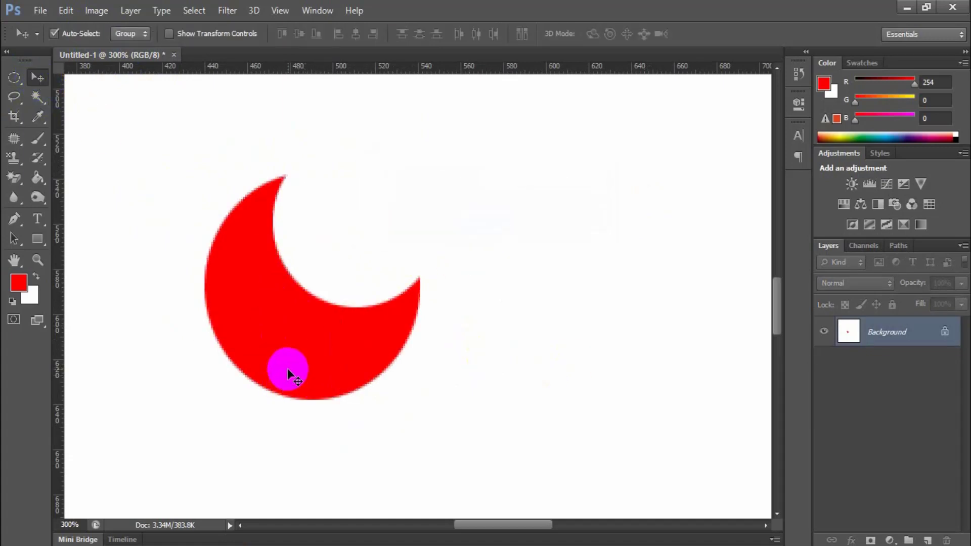
pyautogui.hotkey('ctrl', 'BackSpace')
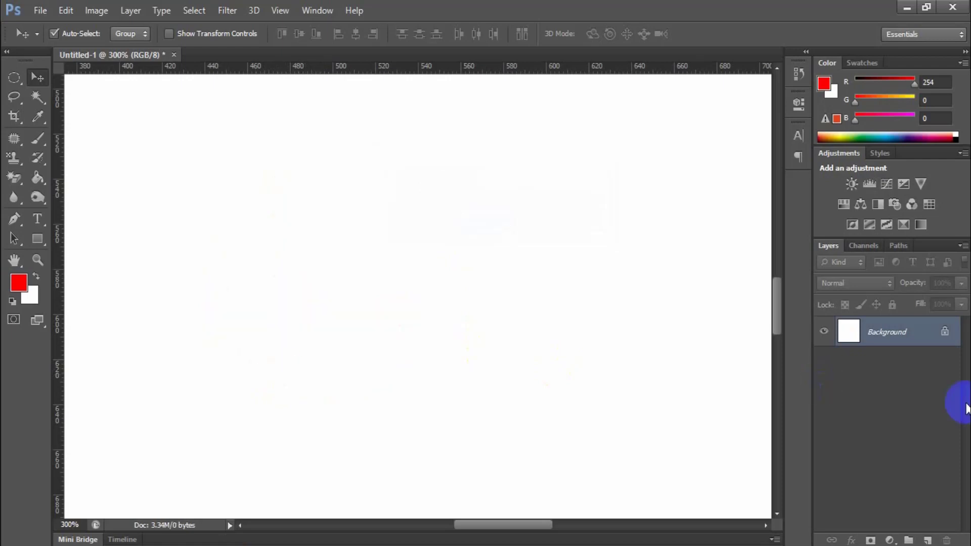
pyautogui.click(929, 539)
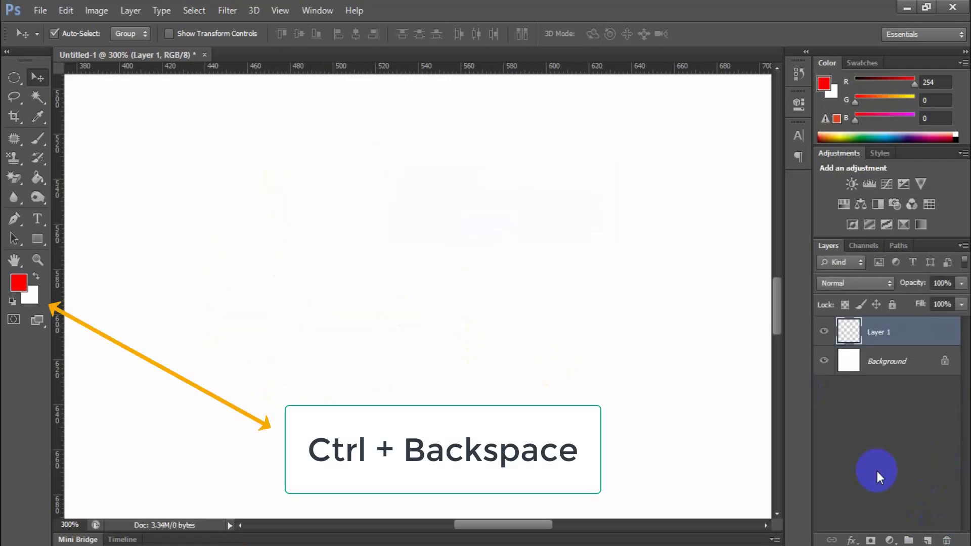
# Fill a circular selection red on Layer 1 and deselect it
pyautogui.click(15, 78)
pyautogui.moveTo(229, 154)
pyautogui.mouseDown()
pyautogui.moveTo(330, 251)
pyautogui.moveTo(449, 409)
pyautogui.mouseUp()
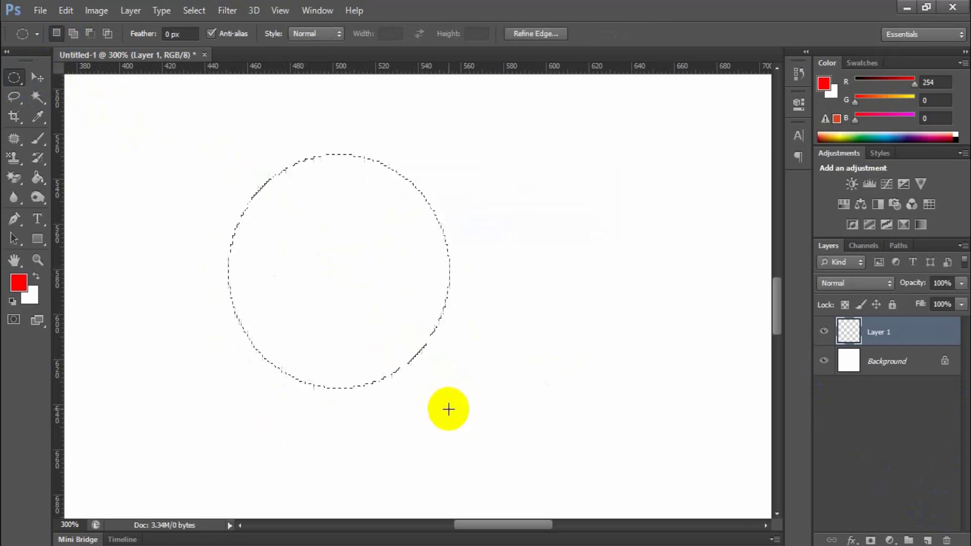
pyautogui.hotkey('alt', 'BackSpace')
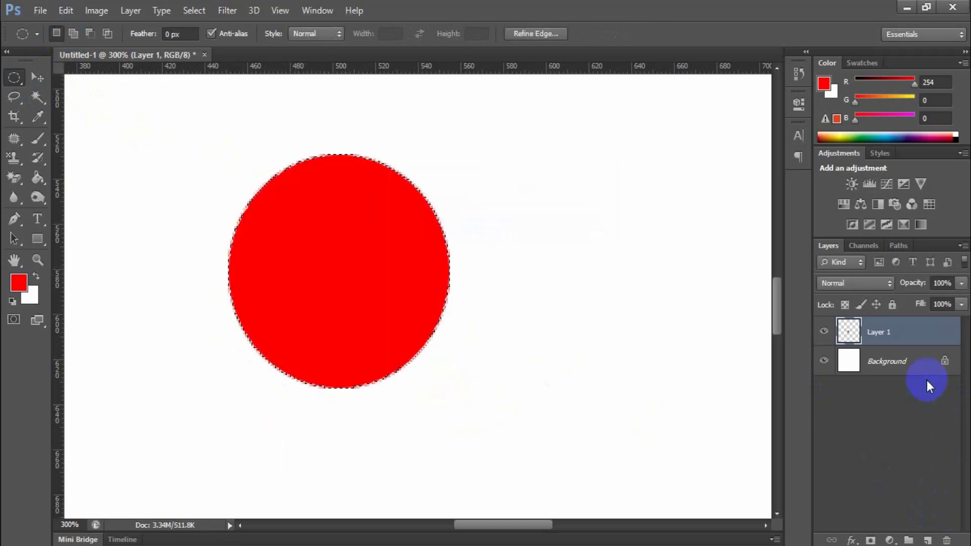
pyautogui.hotkey('ctrl', 'd')
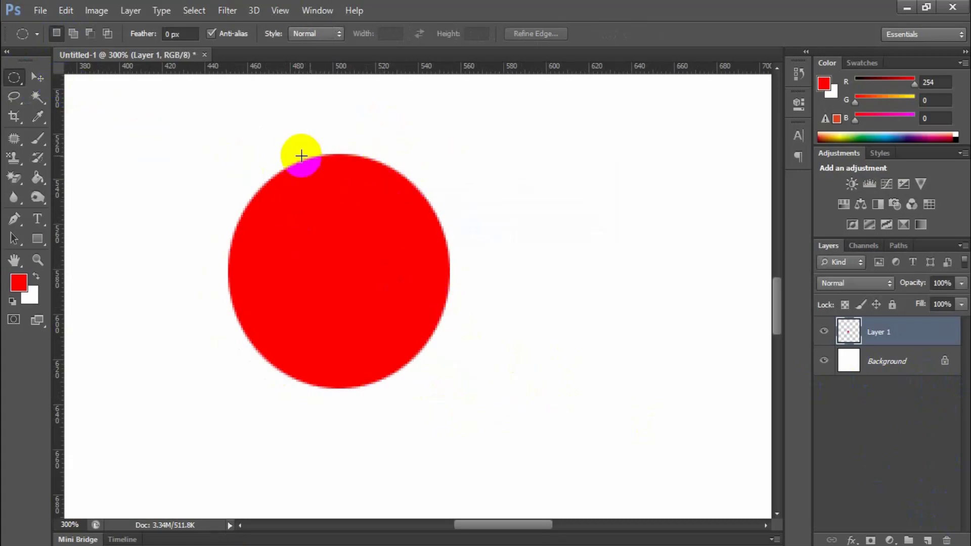
# Delete an overlapping upper-right circle to leave a red crescent, then shift it slightly
pyautogui.moveTo(512, 97)
pyautogui.mouseDown()
pyautogui.moveTo(452, 203)
pyautogui.moveTo(307, 316)
pyautogui.mouseUp()
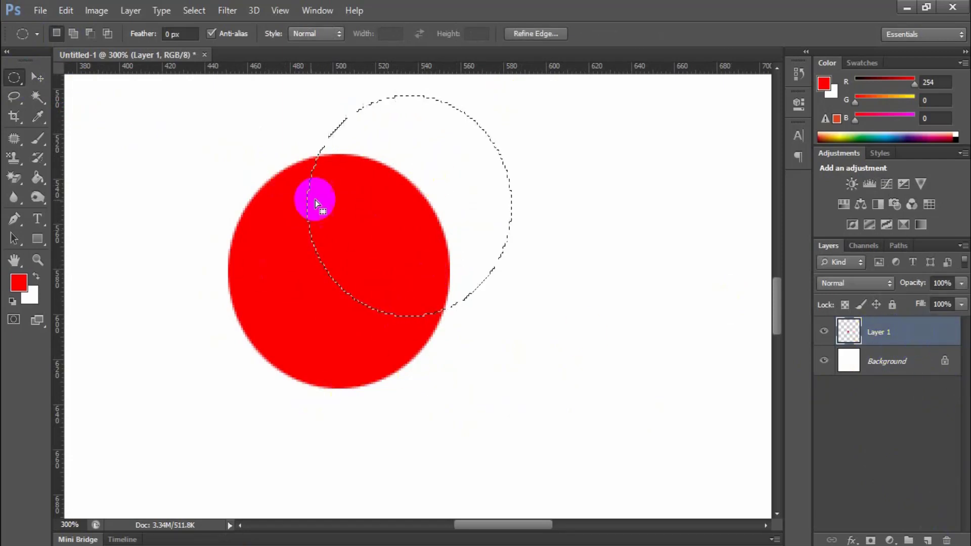
pyautogui.click(352, 391)
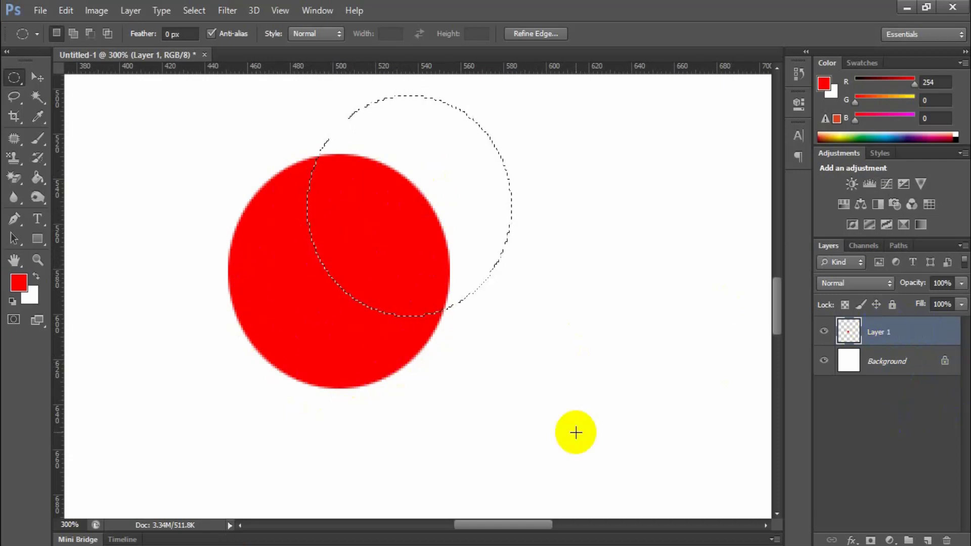
pyautogui.click(653, 388)
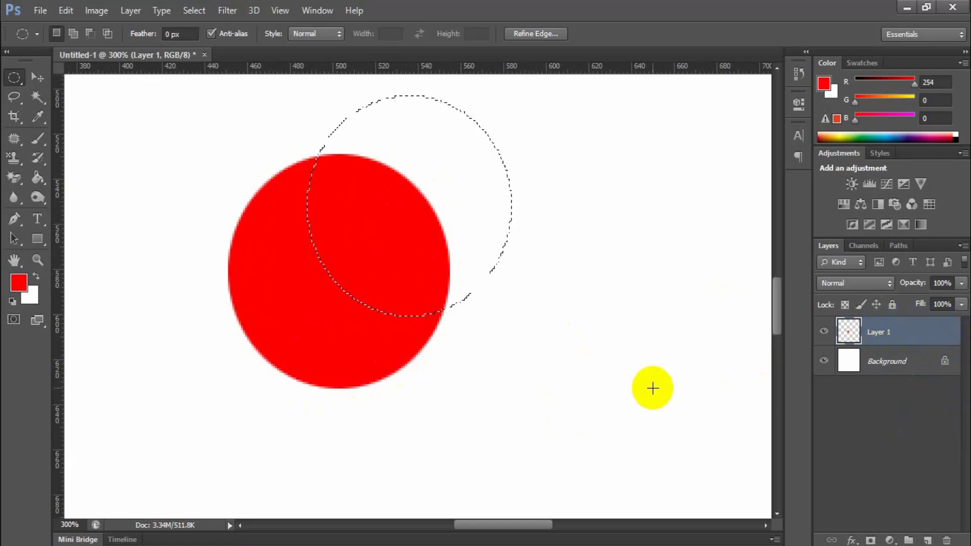
pyautogui.press('Delete')
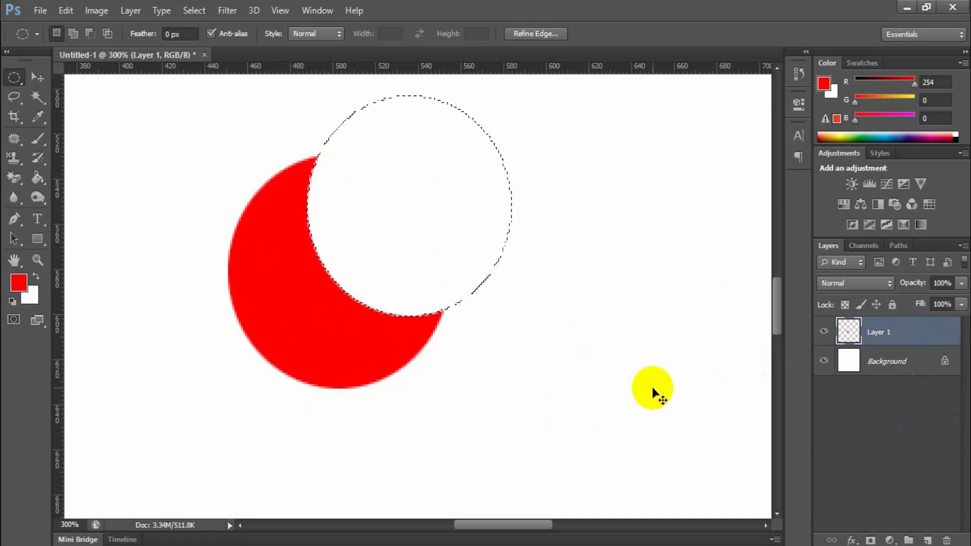
pyautogui.hotkey('ctrl', 'd')
pyautogui.click(37, 78)
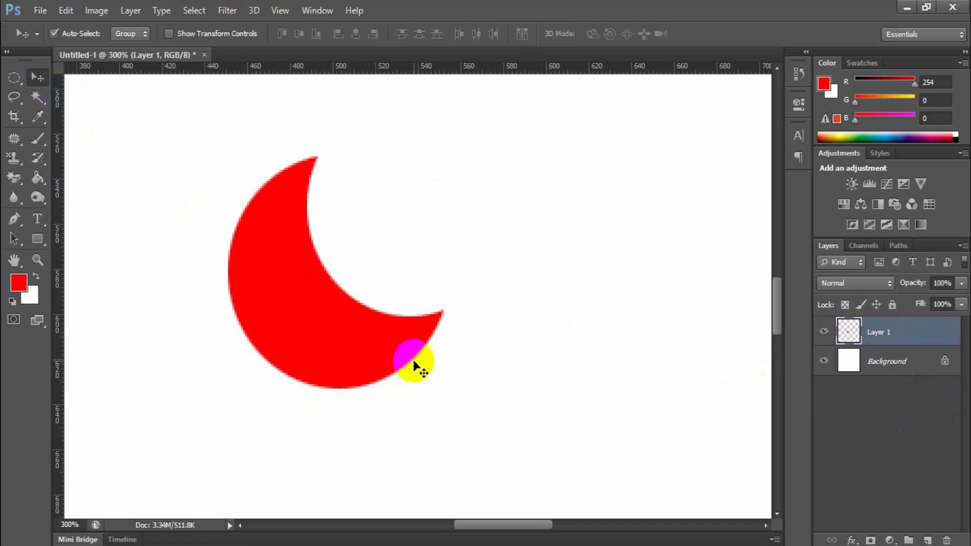
pyautogui.moveTo(414, 362); pyautogui.dragTo(420, 338)
pyautogui.press('Delete')
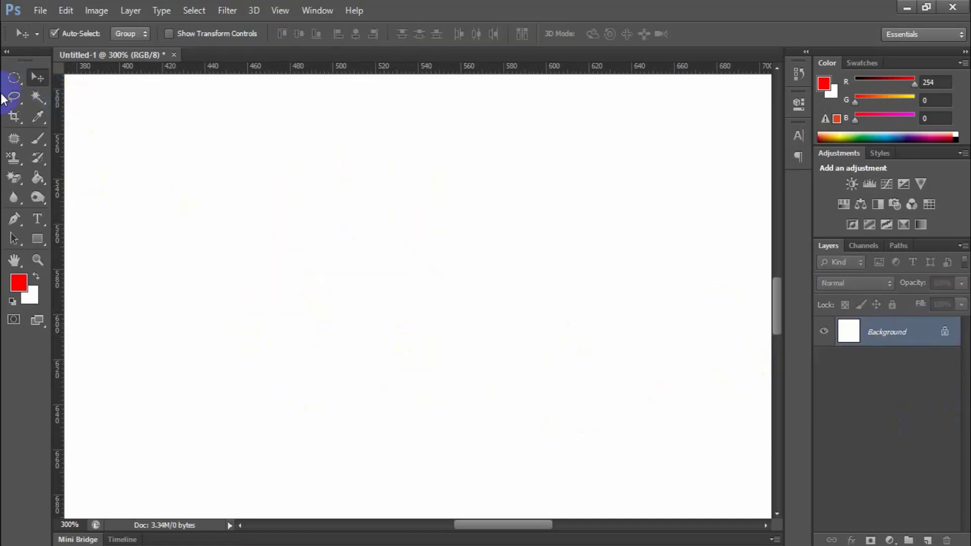
pyautogui.click(8, 83)
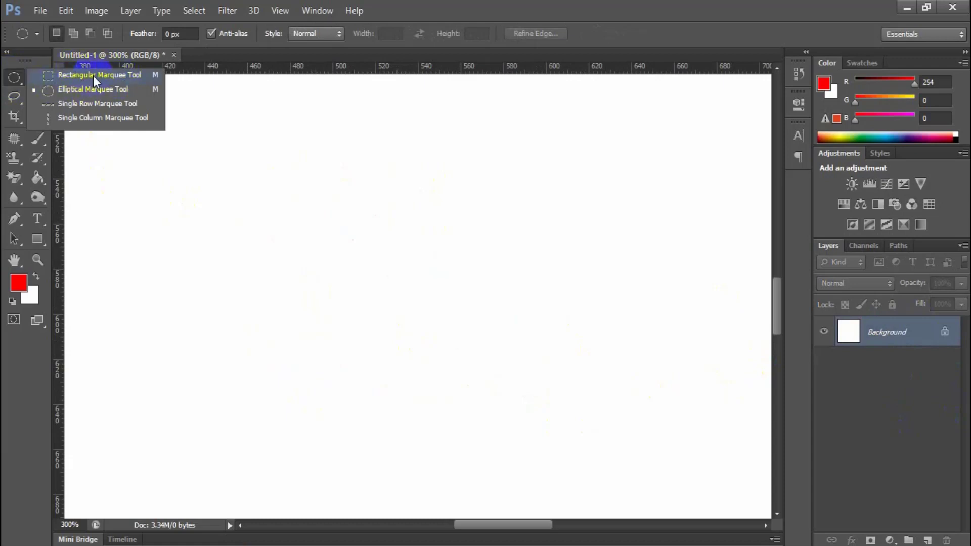
pyautogui.click(16, 81)
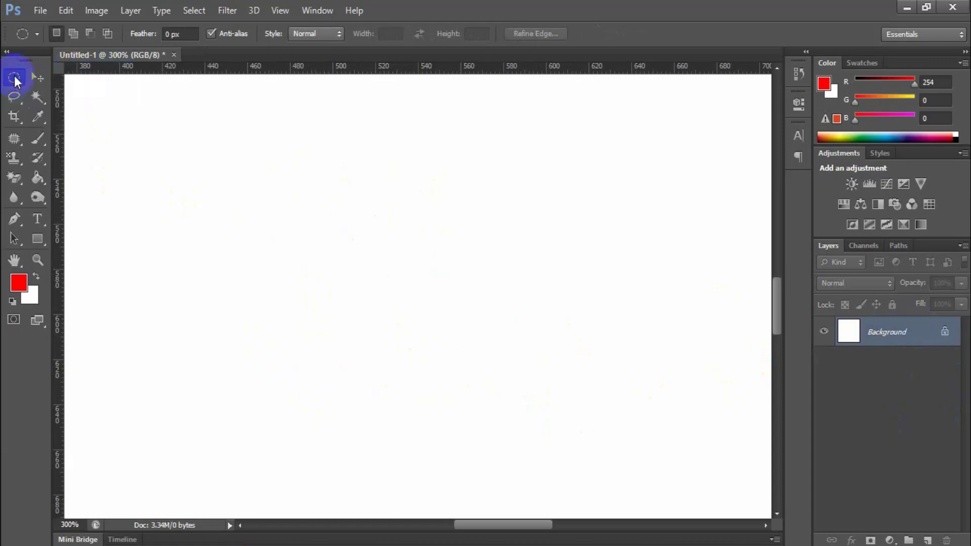